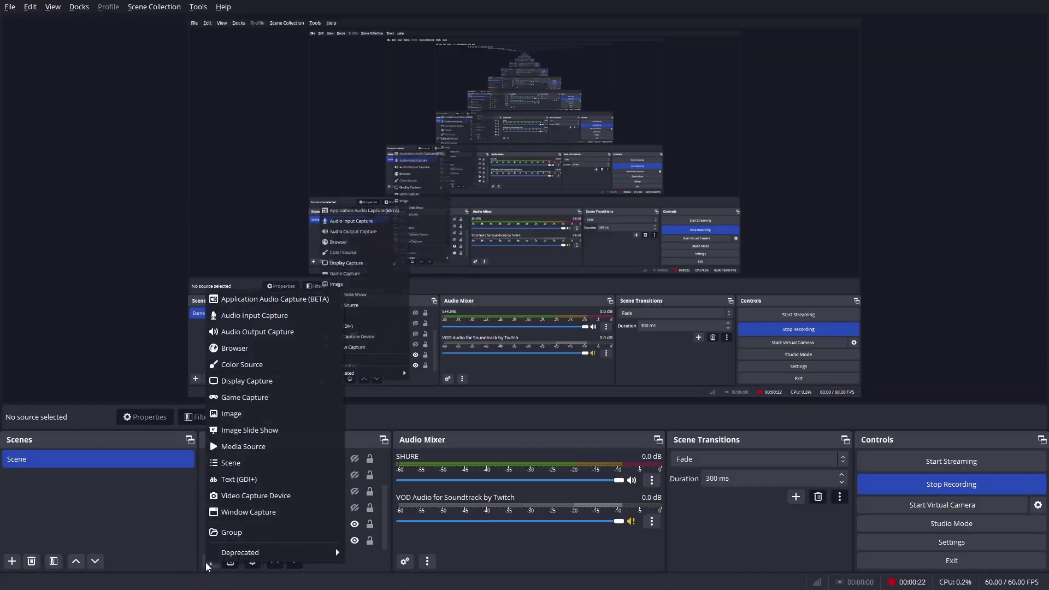
- Add an APOWERtUTORIAL window capture of the [ApowerMirror.exe]: ApowerMirror Livestream window
{"action": "left_click", "coordinate": [268, 513]}
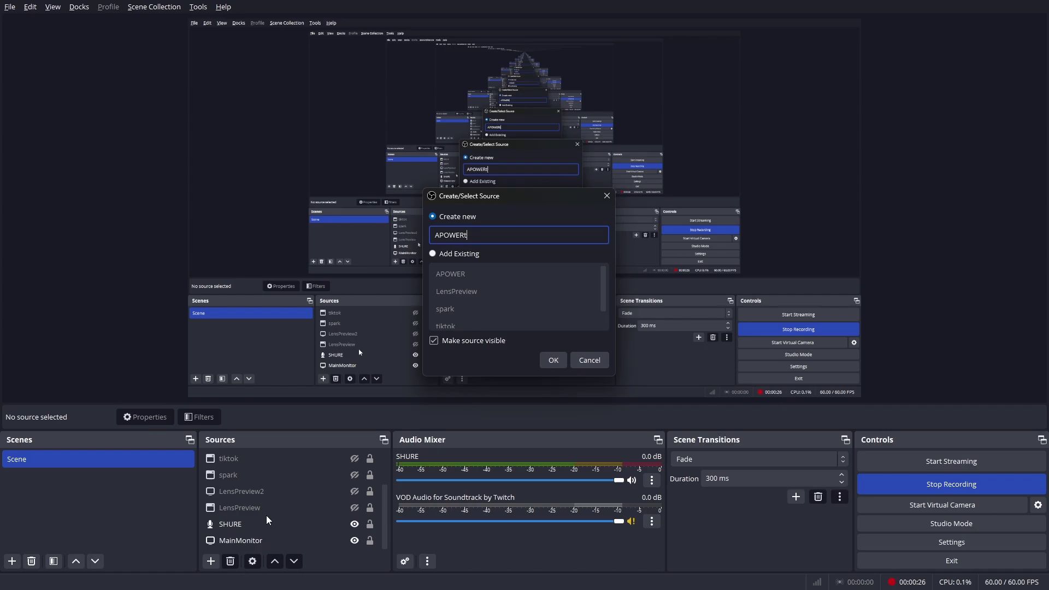
{"action": "type", "text": "APOWERtUTORIAL"}
{"action": "key", "text": "Return"}
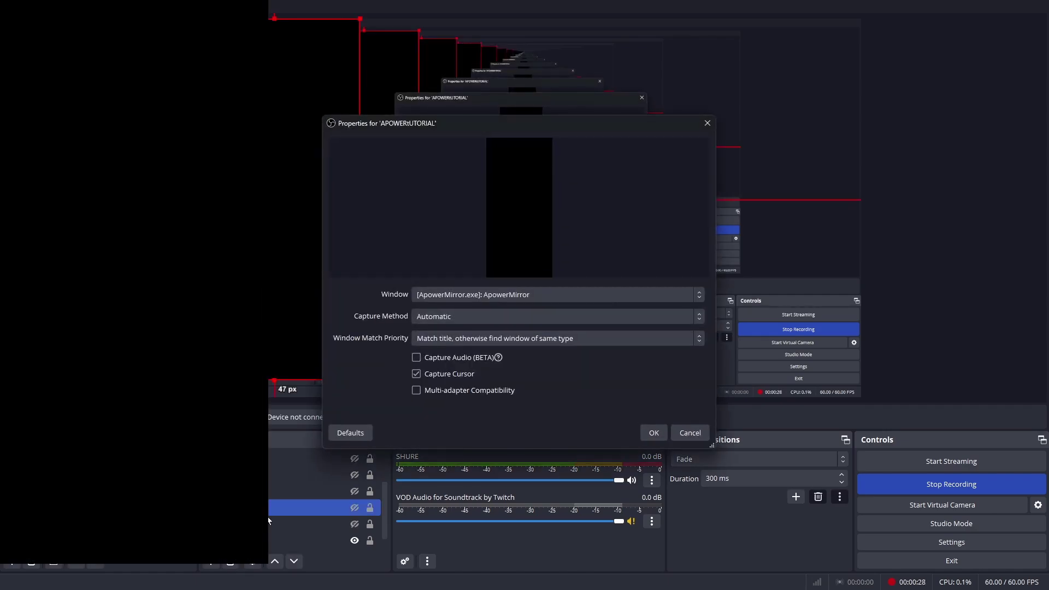
{"action": "left_click", "coordinate": [493, 295]}
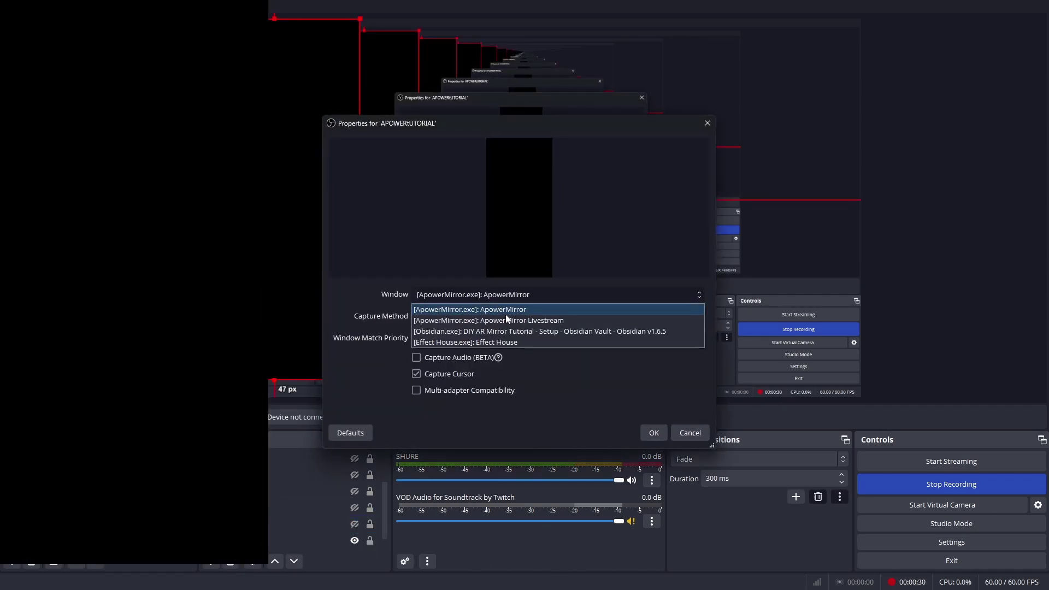
{"action": "left_click", "coordinate": [523, 320]}
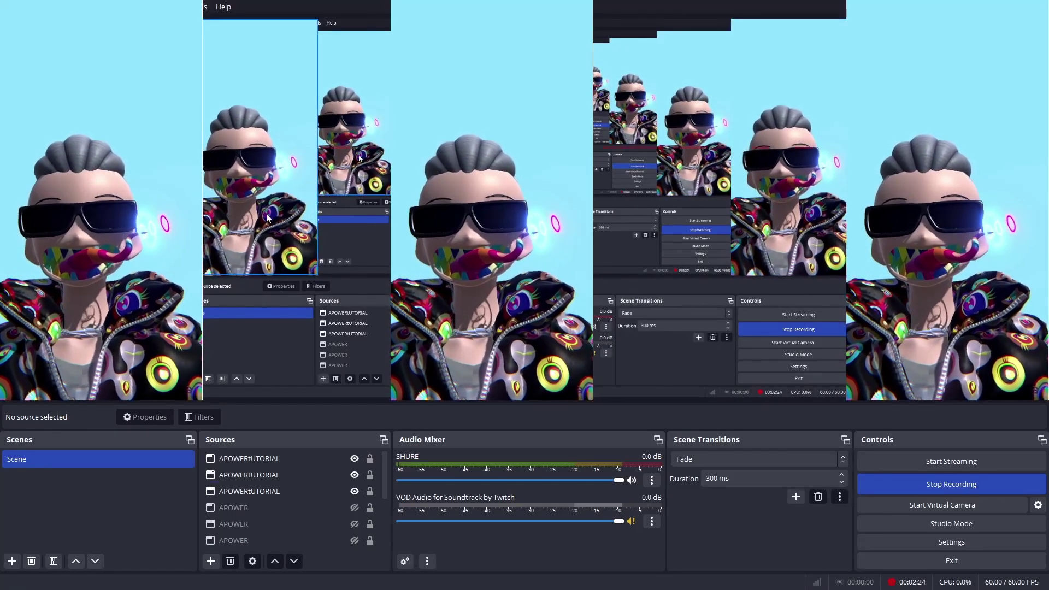
- Enlarge the second avatar capture and shift the top capture left so the panels tile horizontally
{"action": "left_click", "coordinate": [320, 288]}
{"action": "left_click_drag", "start_coordinate": [323, 283], "coordinate": [382, 336]}
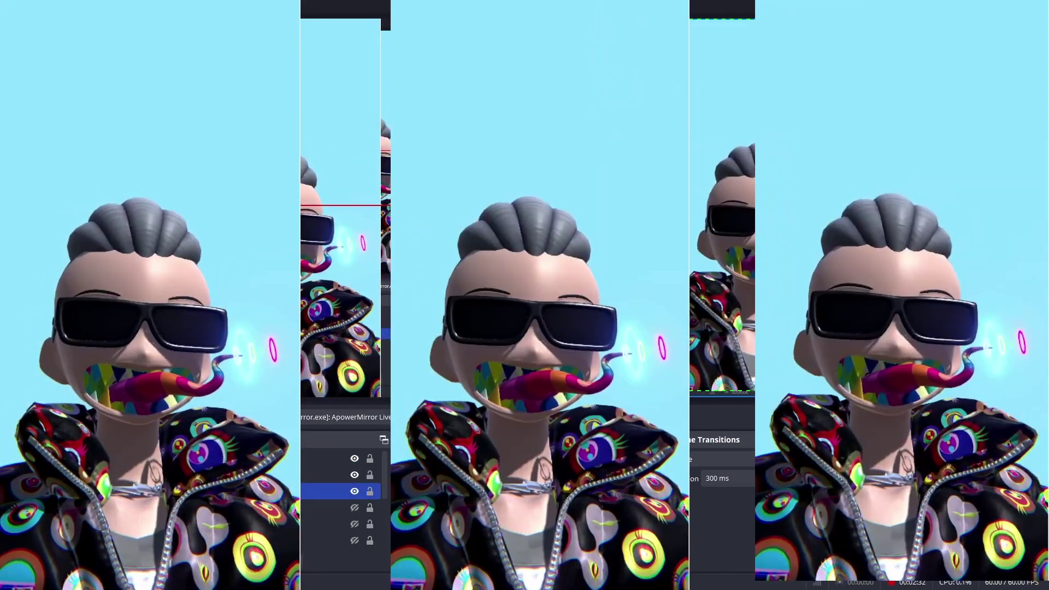
{"action": "left_click_drag", "start_coordinate": [527, 295], "coordinate": [514, 295]}
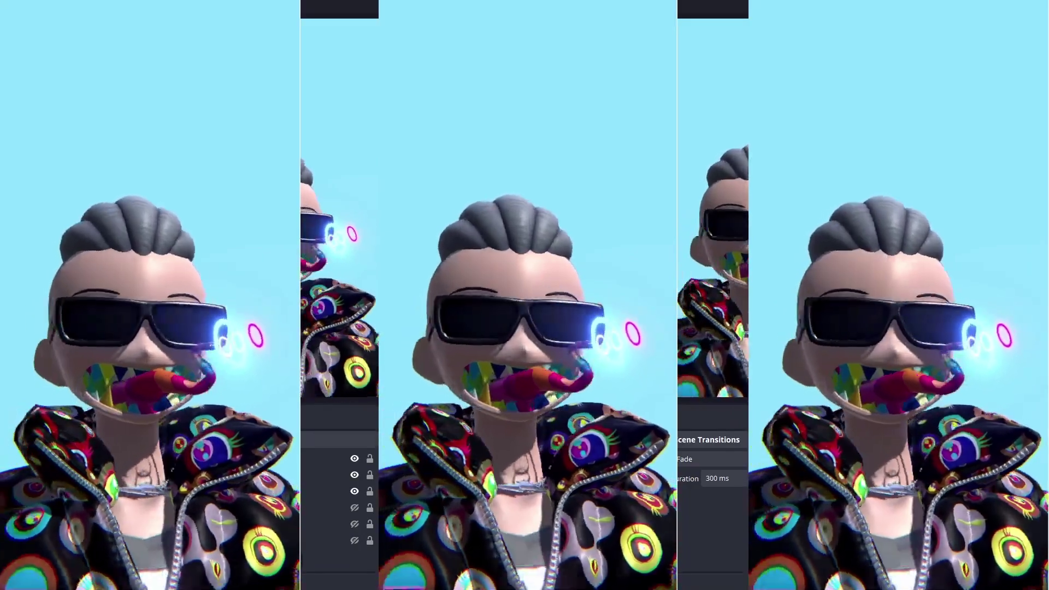
- Hide the second avatar capture and check the preview's right-click options without changing anything
{"action": "left_click", "coordinate": [354, 475]}
{"action": "right_click", "coordinate": [127, 204]}
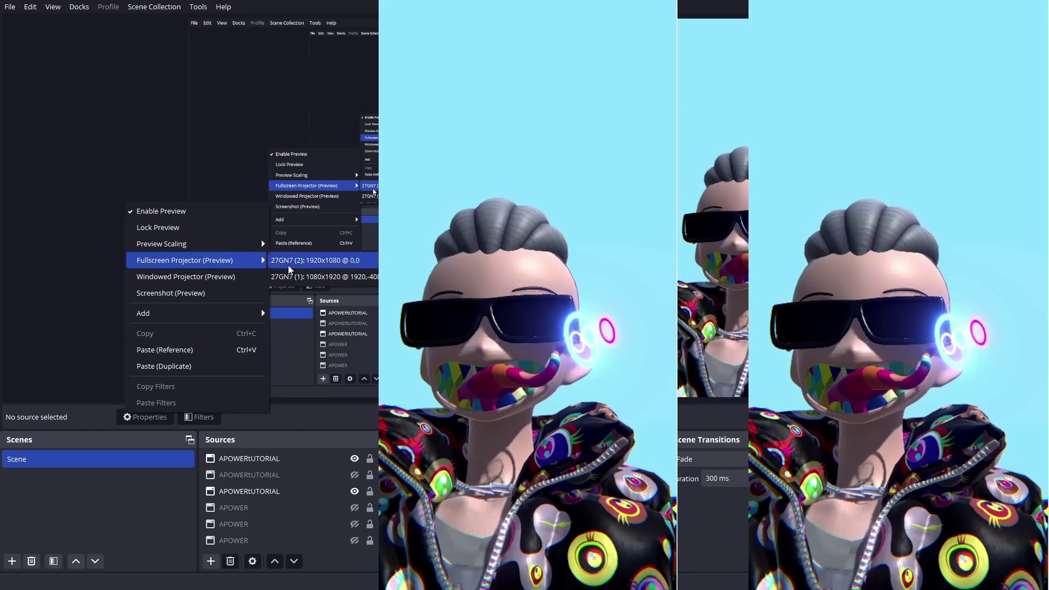
{"action": "left_click", "coordinate": [290, 269]}
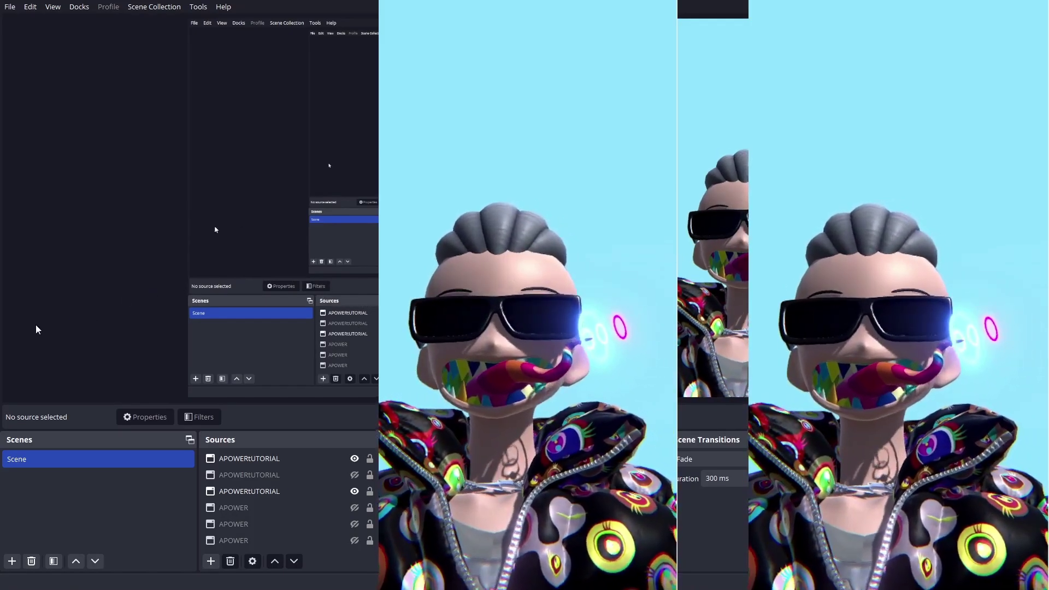
{"action": "right_click", "coordinate": [138, 244]}
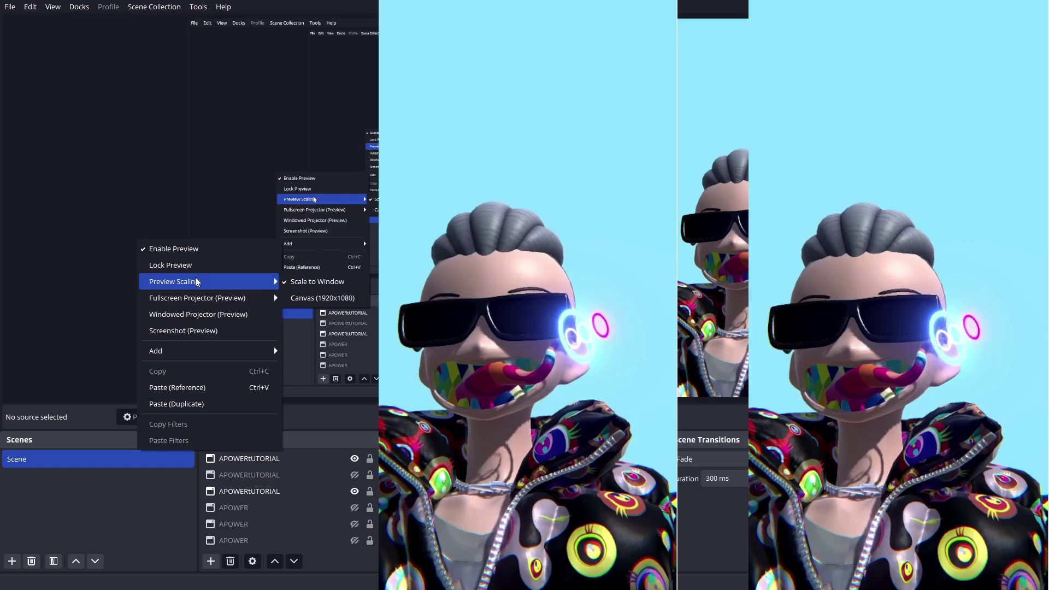
{"action": "left_click", "coordinate": [114, 172]}
- Select the third avatar capture, unhide the second, and bring up the preview scaling choices
{"action": "left_click", "coordinate": [721, 317]}
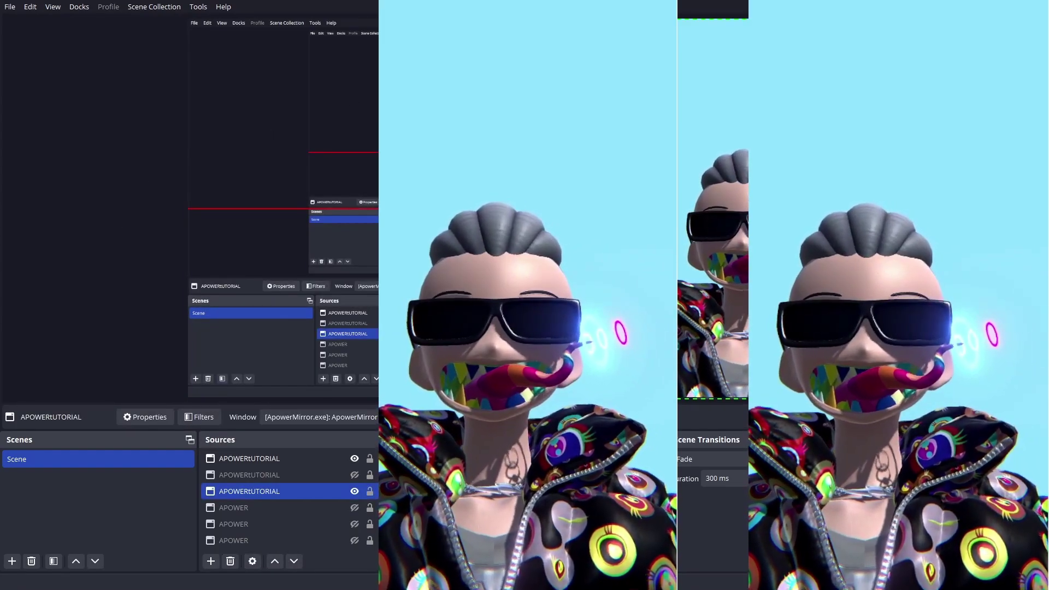
{"action": "left_click", "coordinate": [354, 474]}
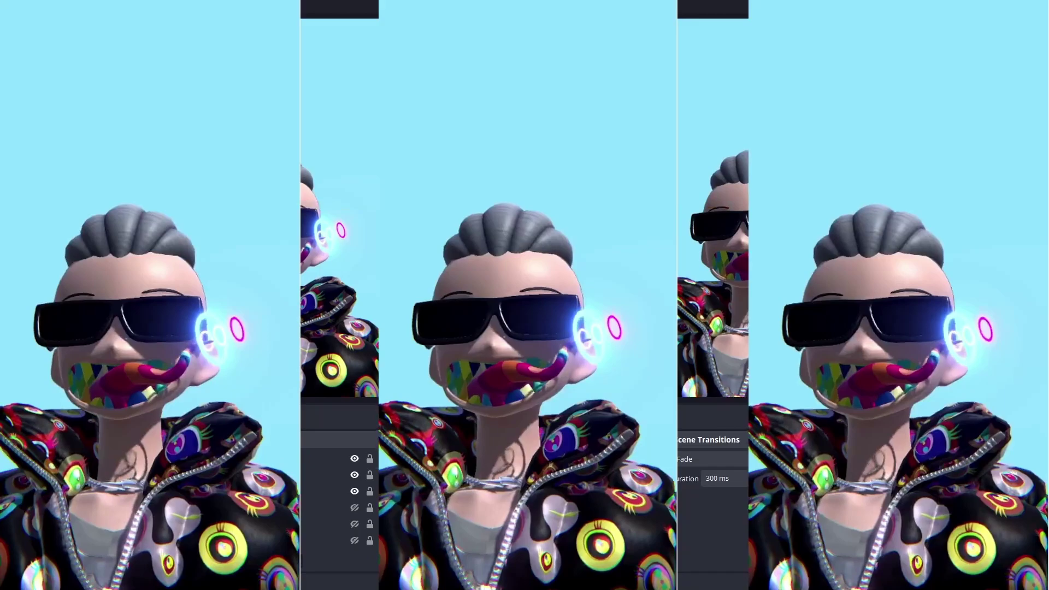
{"action": "right_click", "coordinate": [164, 255]}
- Scale the preview to the window, then select the bACKGROUND and APOWER sources together
{"action": "mouse_move", "coordinate": [246, 295]}
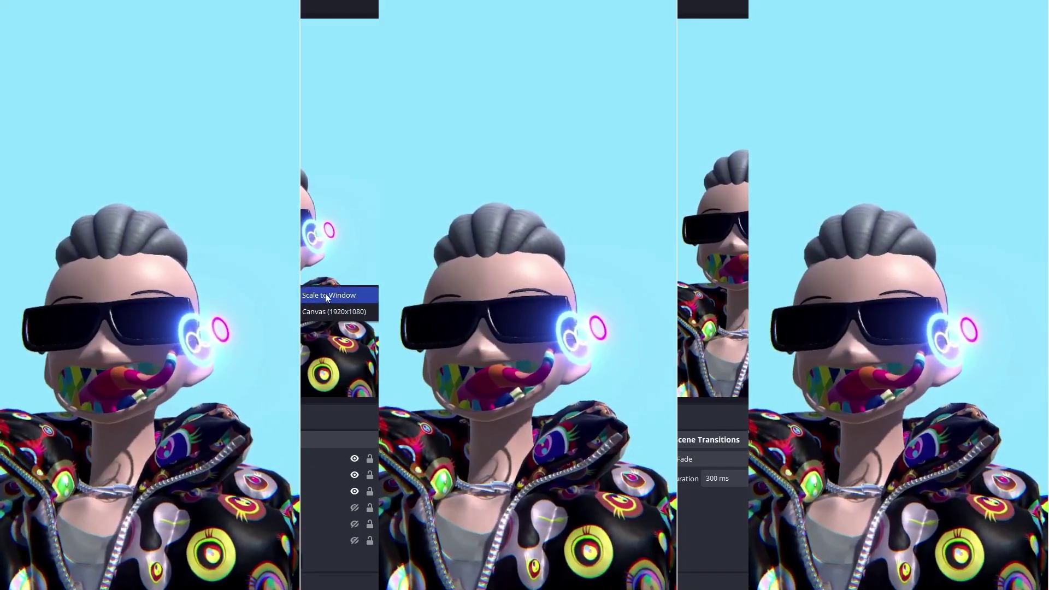
{"action": "left_click", "coordinate": [326, 297]}
{"action": "left_click", "coordinate": [311, 504]}
{"action": "left_click", "coordinate": [286, 520], "text": "ctrl"}
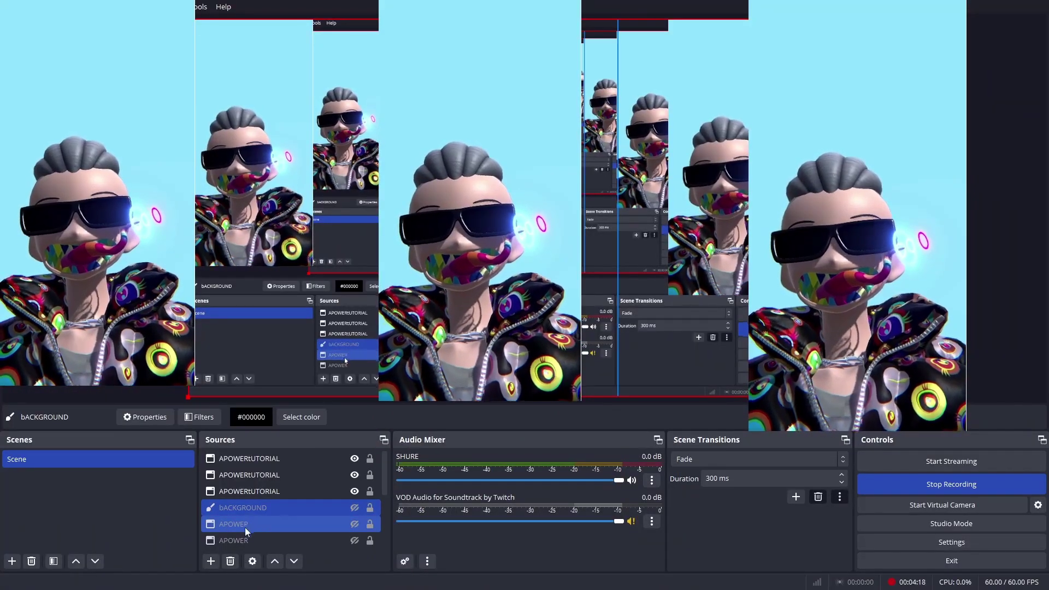
{"action": "mouse_move", "coordinate": [257, 507]}
{"action": "left_mouse_down"}
{"action": "mouse_move", "coordinate": [264, 451]}
{"action": "mouse_move", "coordinate": [255, 457]}
{"action": "mouse_move", "coordinate": [264, 506]}
{"action": "left_mouse_up"}
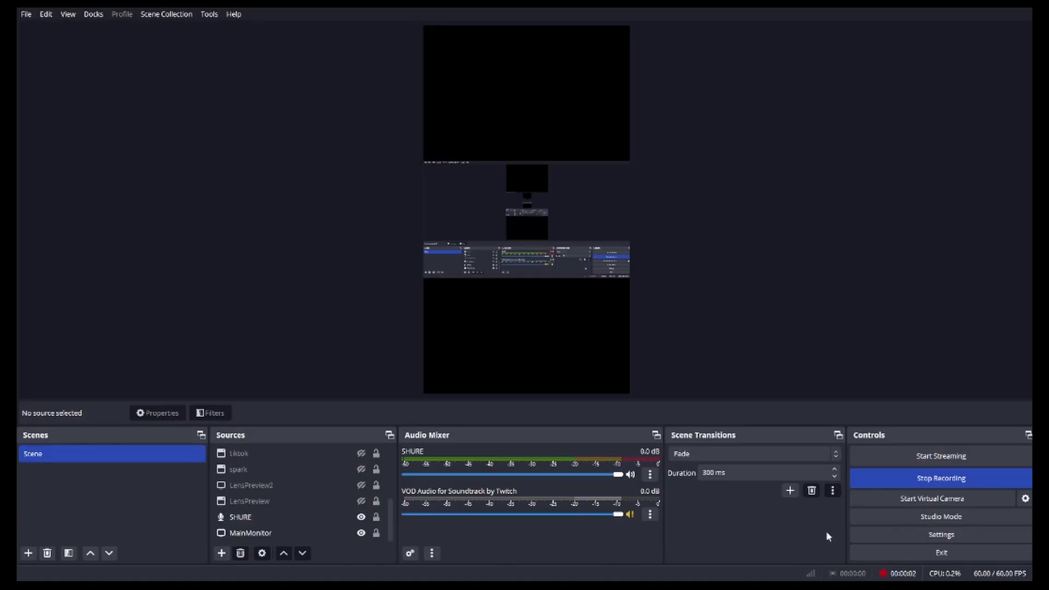
- Check the 1080x1920 canvas resolution in Settings > Video and close without changes
{"action": "left_click", "coordinate": [880, 541]}
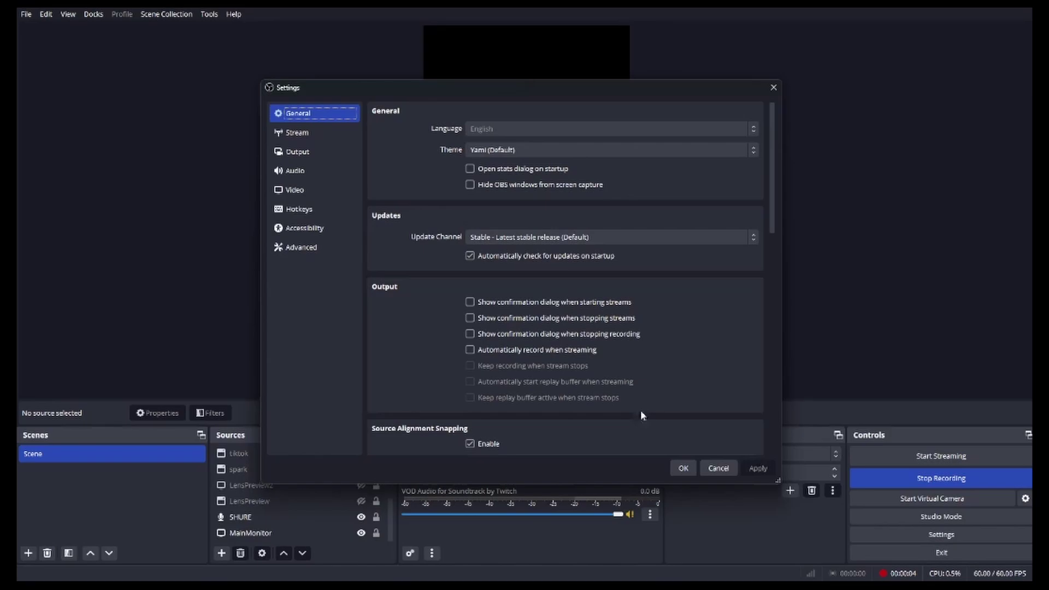
{"action": "left_click", "coordinate": [296, 190]}
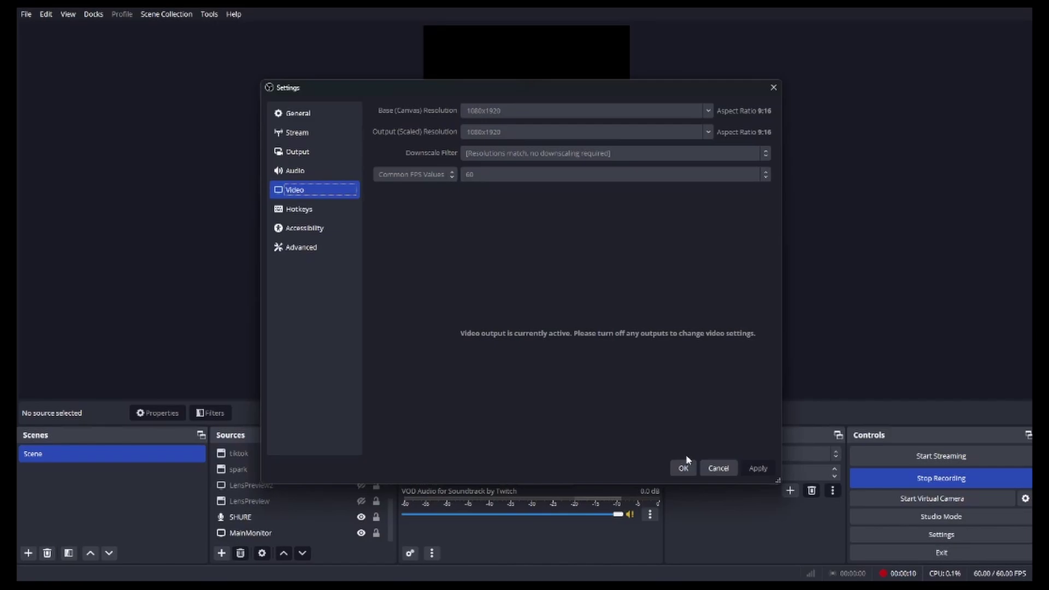
{"action": "left_click", "coordinate": [683, 468]}
- Make the first APOWERtUTORIAL capture visible and drag its corner handle to enlarge it
{"action": "scroll", "coordinate": [335, 492], "scroll_direction": "up", "scroll_amount": 5}
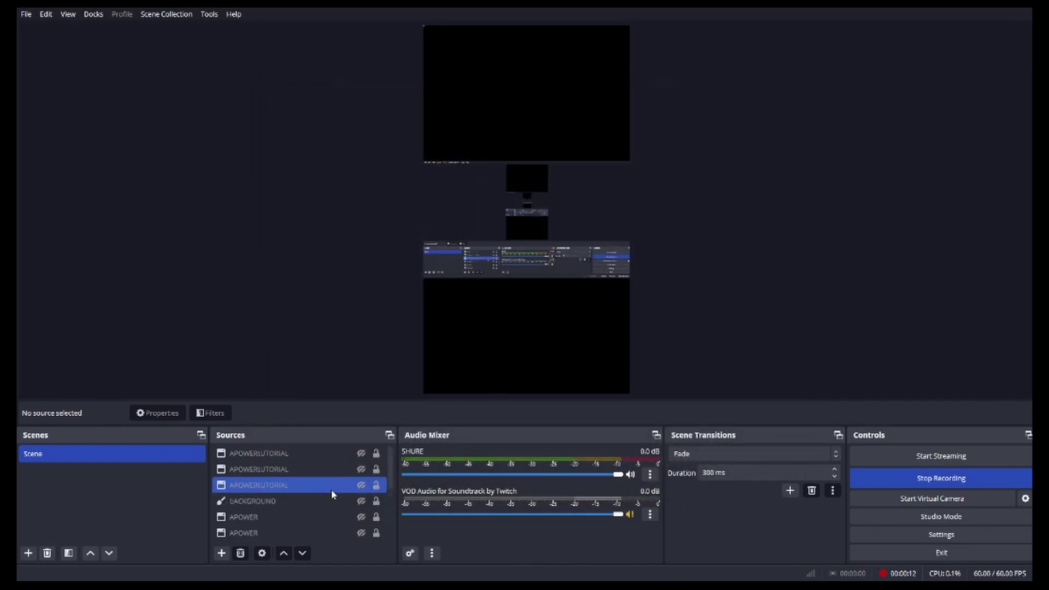
{"action": "left_click", "coordinate": [338, 456]}
{"action": "left_click", "coordinate": [361, 455]}
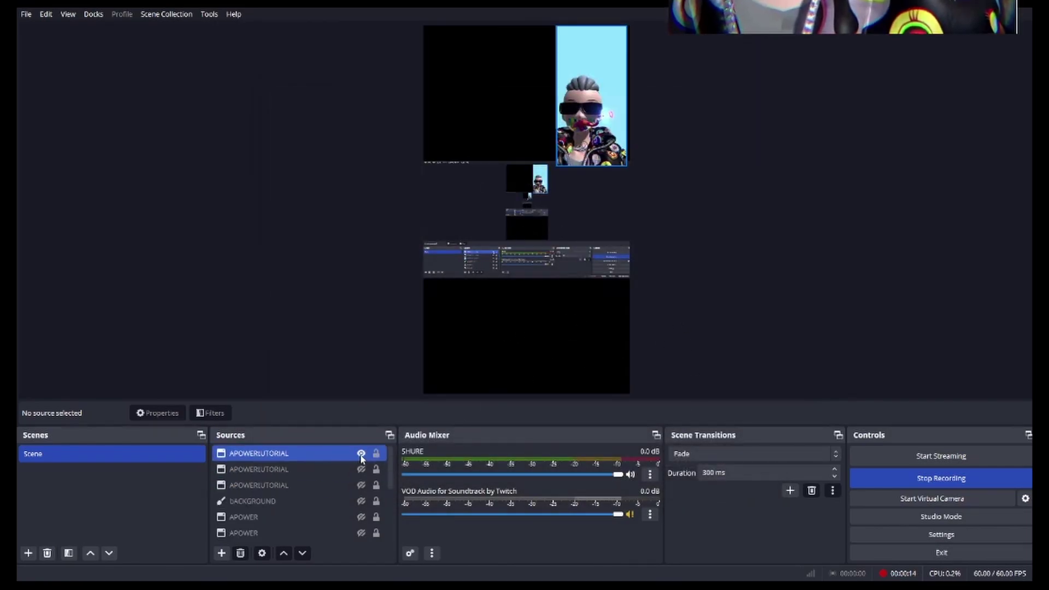
{"action": "left_click", "coordinate": [309, 456]}
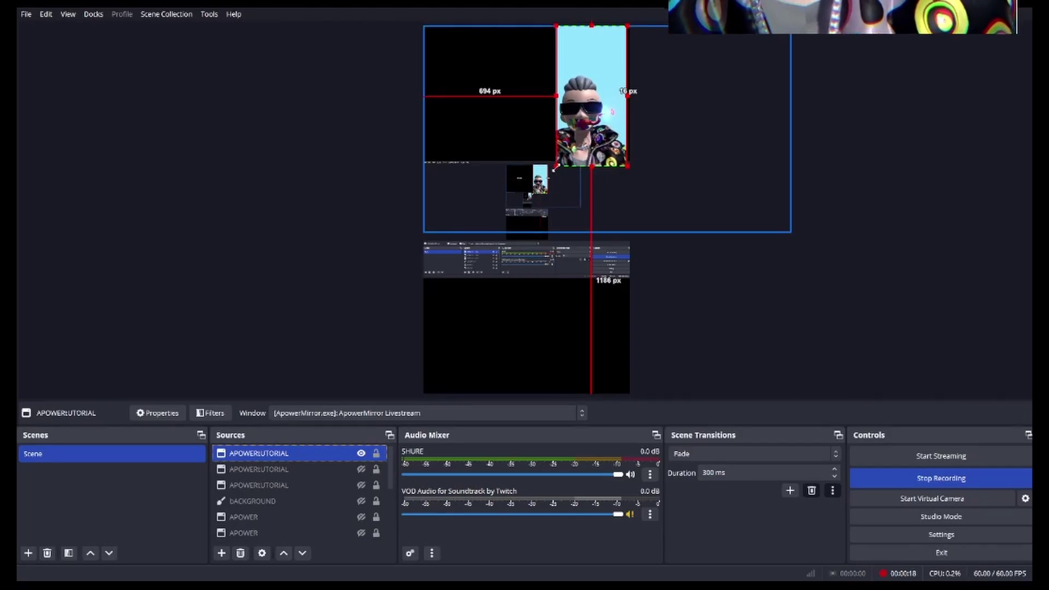
{"action": "left_click_drag", "start_coordinate": [554, 169], "coordinate": [551, 181]}
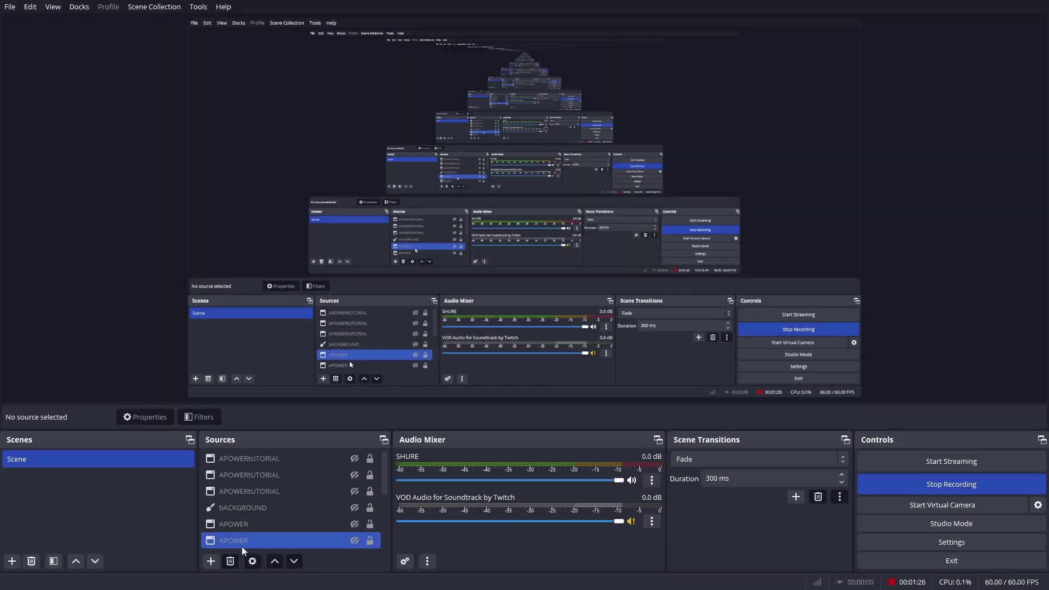
- Add a LENSTUTORIAL source, move MainMonitor to the top of Sources, and rename it LENSSTUDIO
{"action": "left_click", "coordinate": [212, 562]}
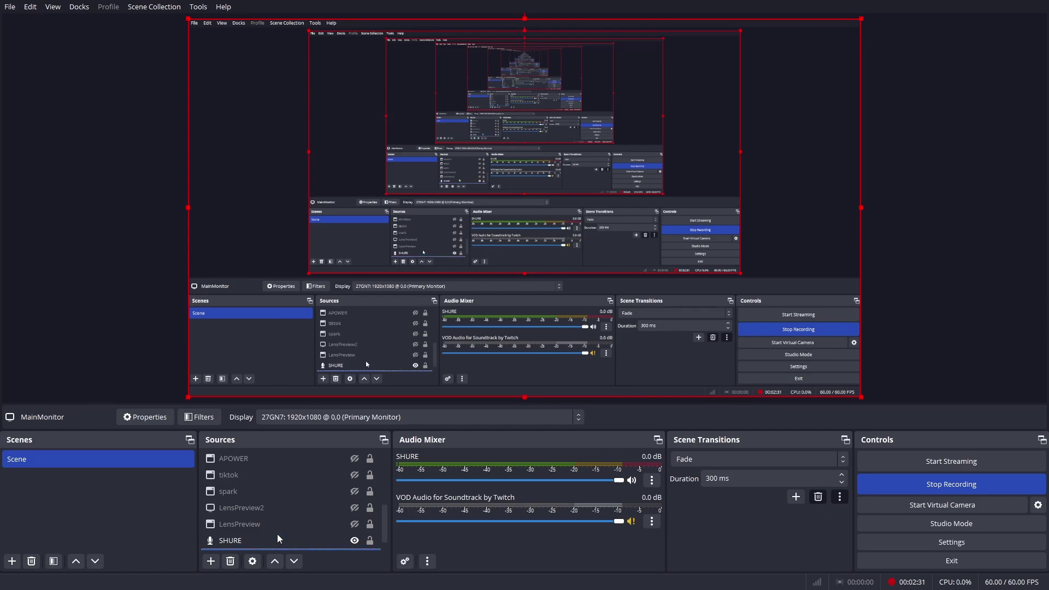
{"action": "left_click_drag", "start_coordinate": [276, 535], "coordinate": [295, 199]}
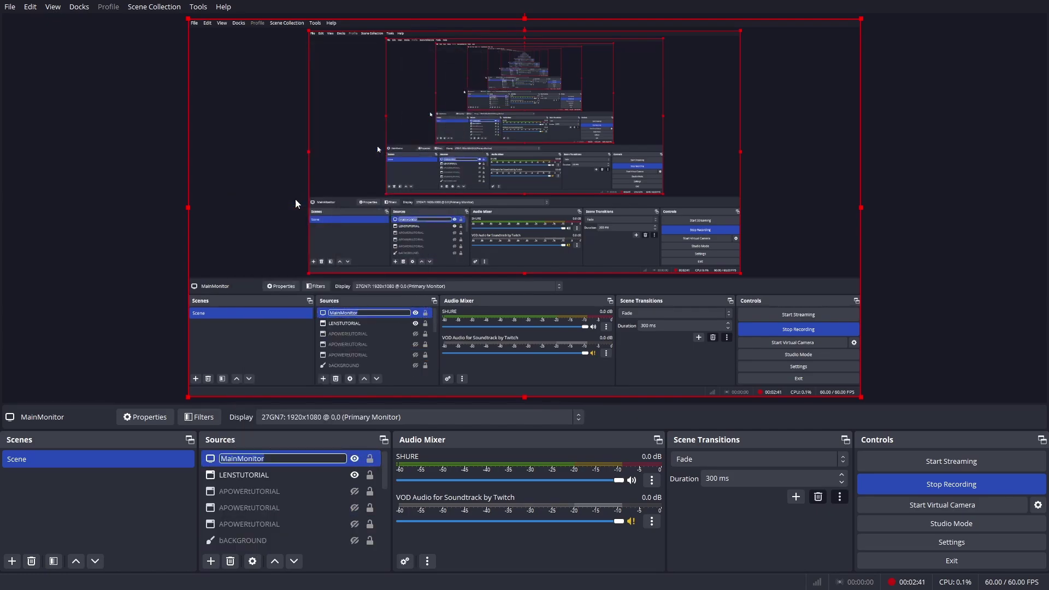
{"action": "type", "text": "leNSSTUDIO"}
- Confirm the LENSSTUDIO name, then shrink and move the OBS window to uncover the Lens Studio preview
{"action": "key", "text": "Return"}
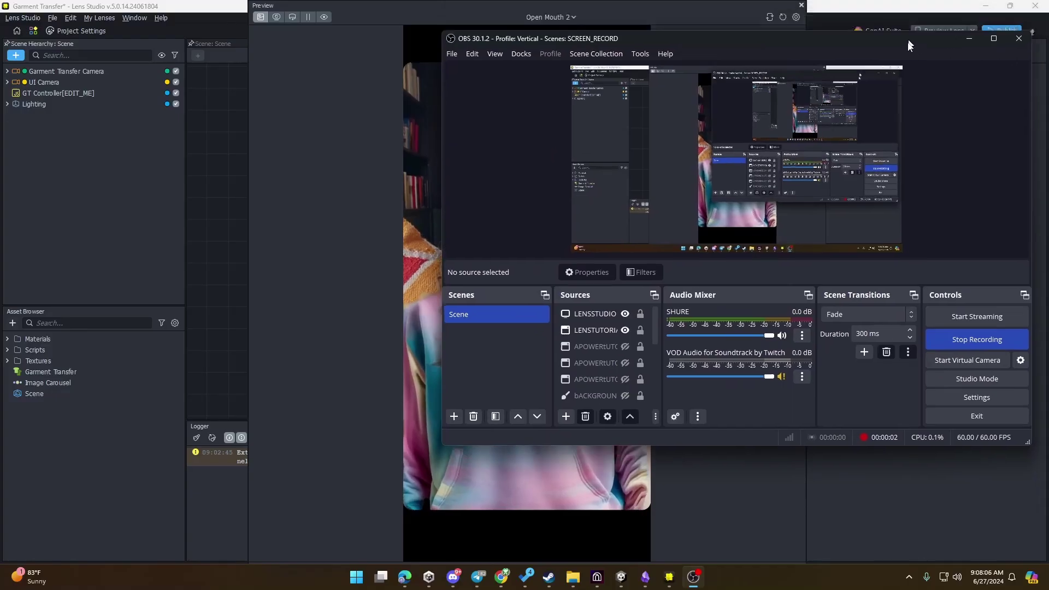
{"action": "left_click_drag", "start_coordinate": [908, 45], "coordinate": [885, 94]}
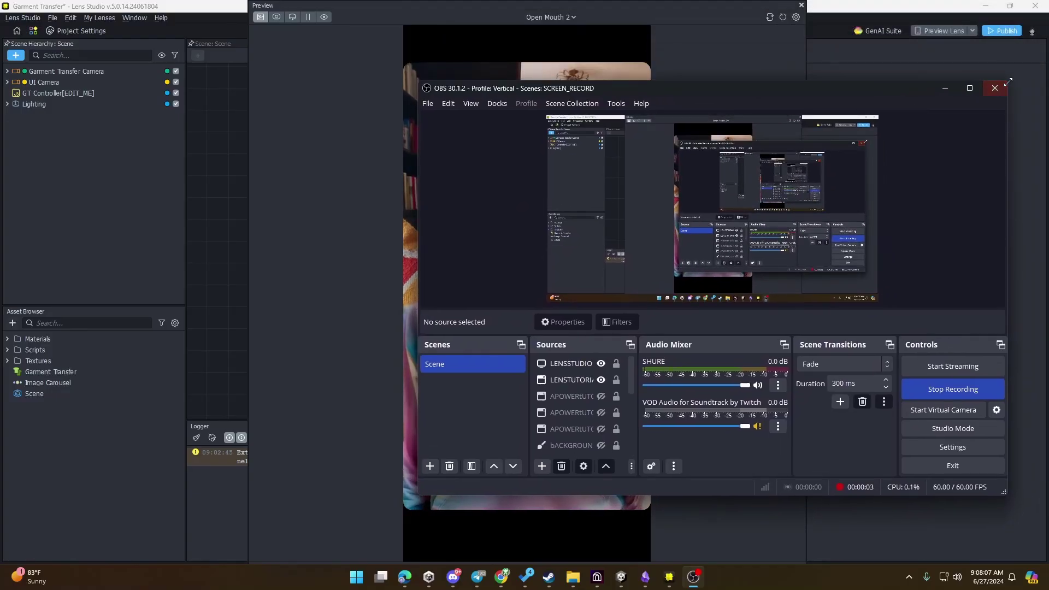
{"action": "left_click_drag", "start_coordinate": [1008, 82], "coordinate": [910, 138]}
{"action": "left_click_drag", "start_coordinate": [722, 139], "coordinate": [887, 180]}
- Crop the LENSSTUDIO capture's top and right edges, and fit it into the canvas's left tile
{"action": "left_click", "coordinate": [706, 407]}
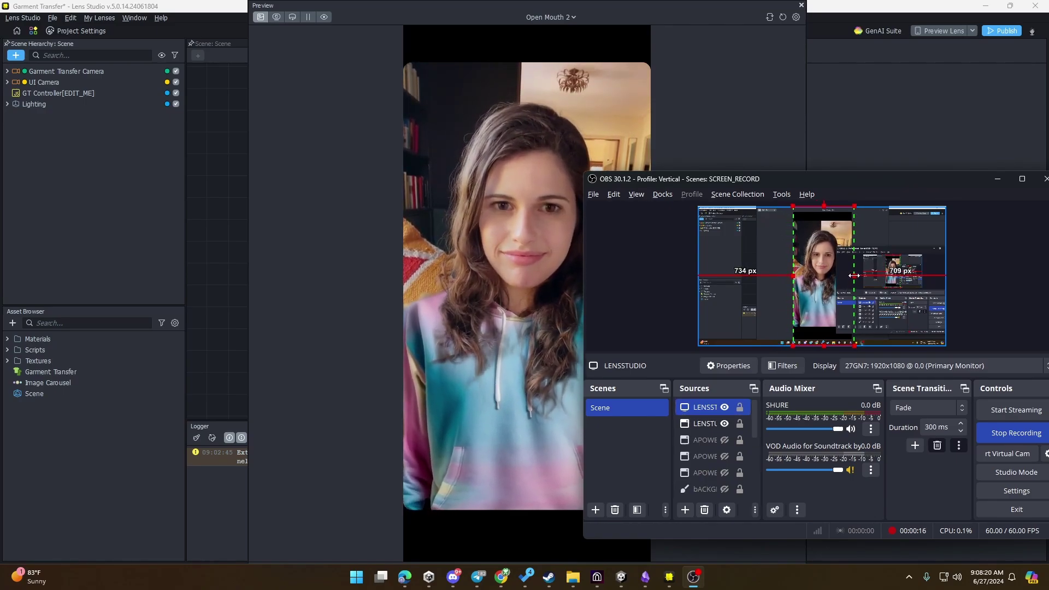
{"action": "left_click_drag", "start_coordinate": [854, 276], "coordinate": [852, 276]}
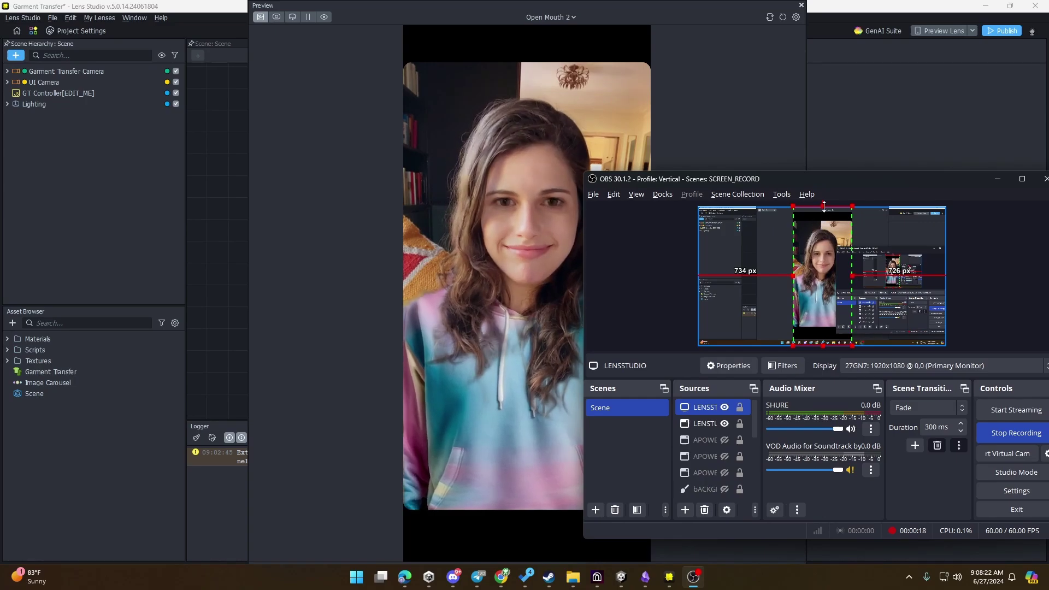
{"action": "left_click_drag", "start_coordinate": [824, 206], "coordinate": [824, 214]}
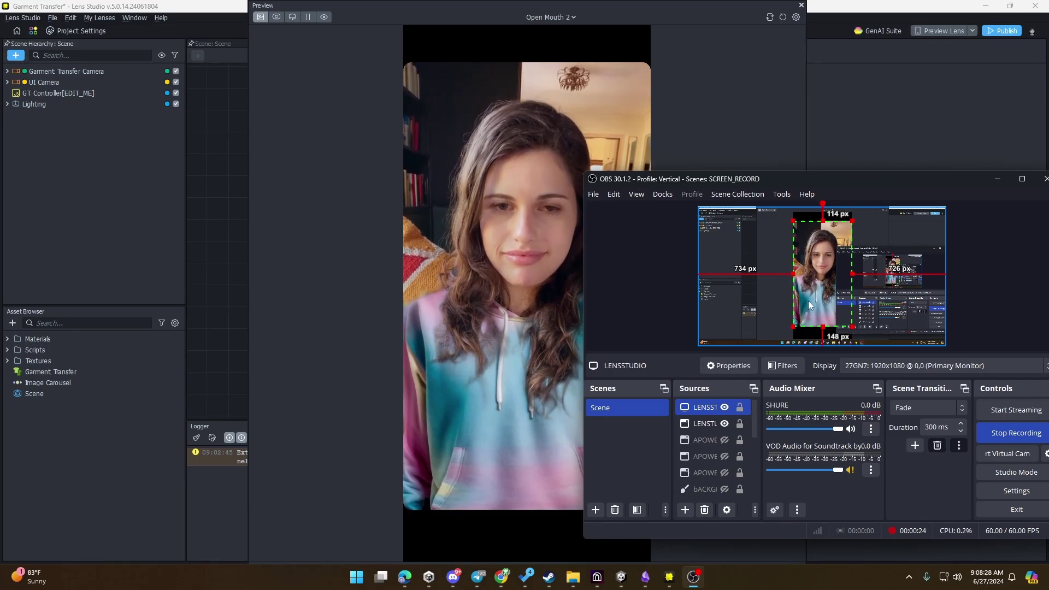
{"action": "left_click_drag", "start_coordinate": [808, 300], "coordinate": [774, 335]}
{"action": "left_click_drag", "start_coordinate": [773, 186], "coordinate": [850, 171]}
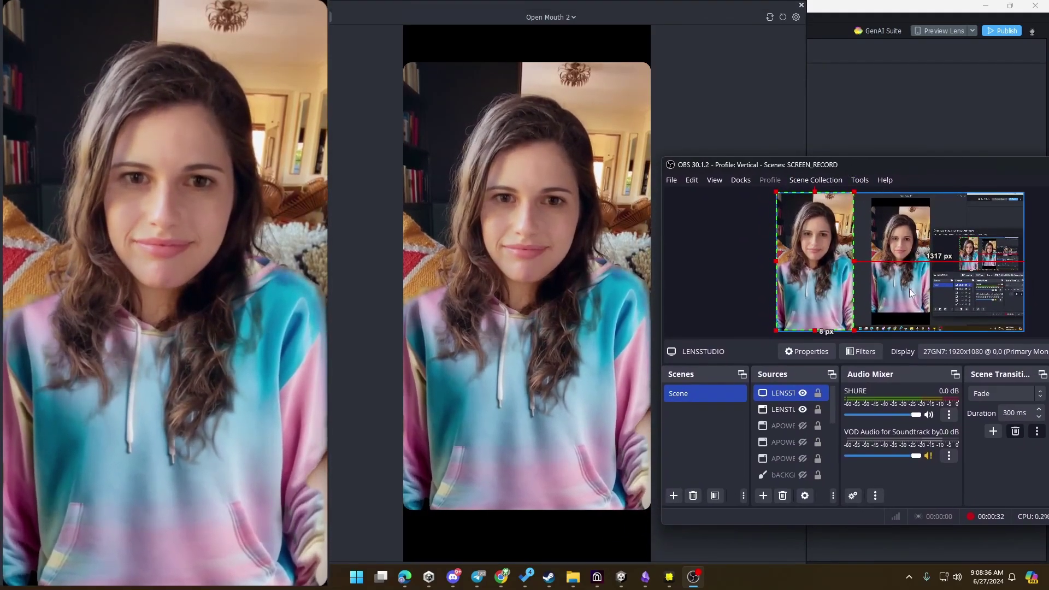
{"action": "left_click_drag", "start_coordinate": [854, 330], "coordinate": [854, 332]}
- Delete the LENSTUTORIAL source and confirm the removal
{"action": "left_click", "coordinate": [739, 287]}
{"action": "left_click", "coordinate": [781, 393]}
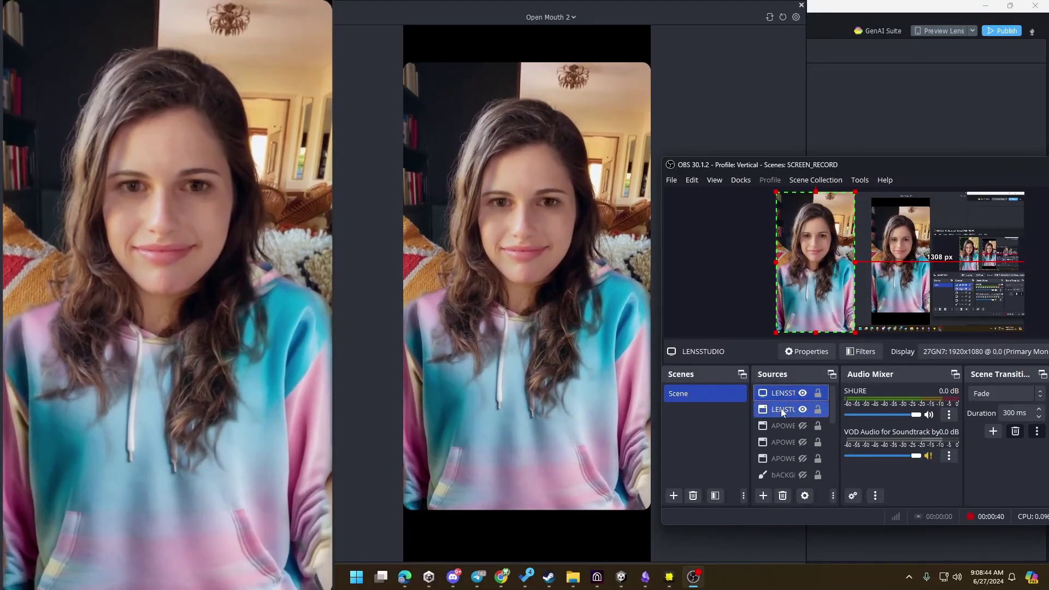
{"action": "left_click", "coordinate": [786, 410]}
{"action": "key", "text": "Delete"}
{"action": "left_click", "coordinate": [945, 357]}
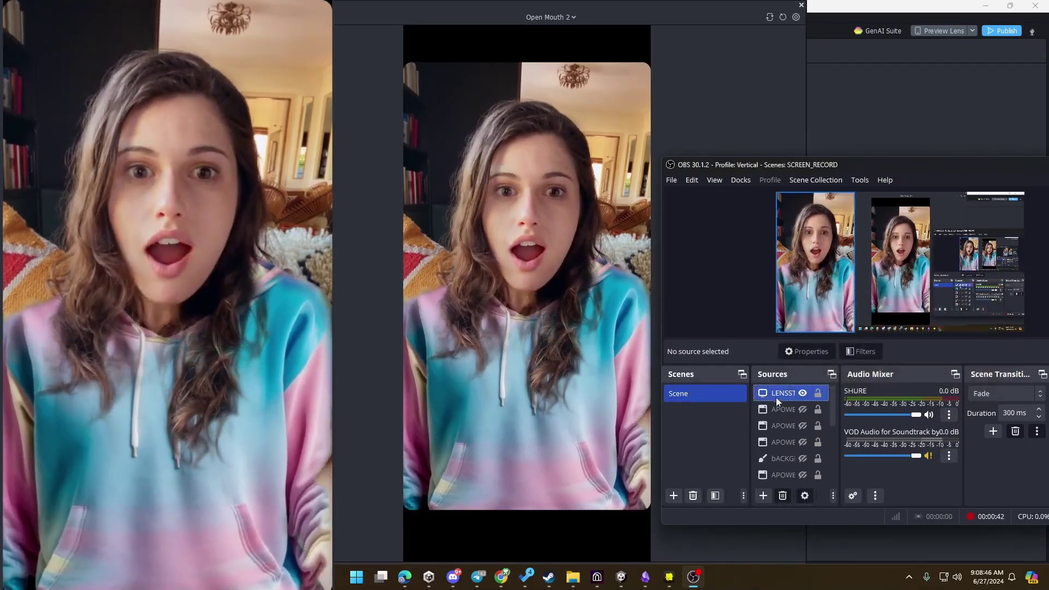
- Shift the LENSSTUDIO tile slightly to the right
{"action": "left_click", "coordinate": [804, 326]}
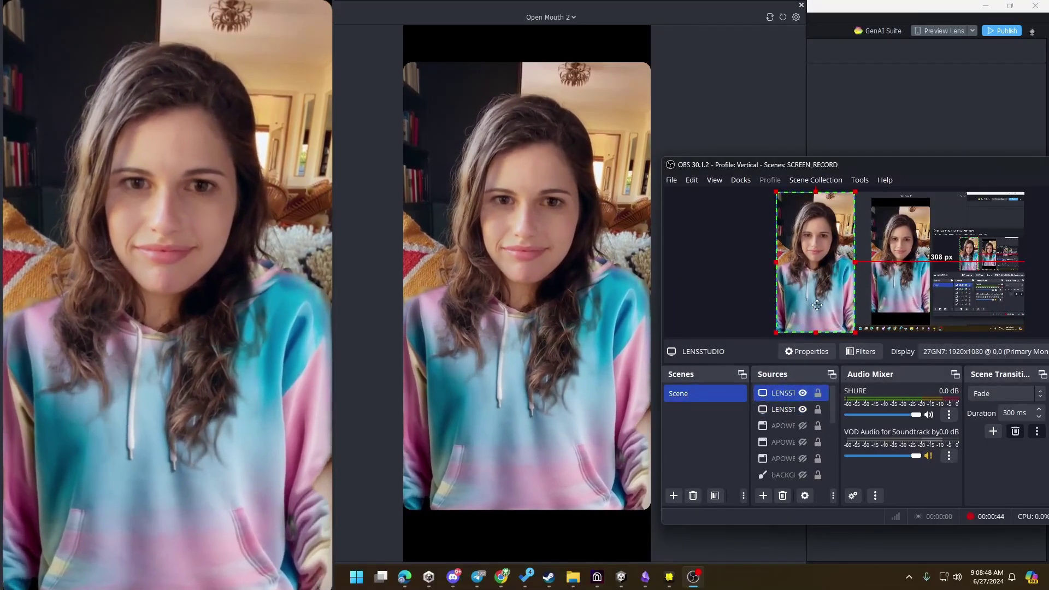
{"action": "left_click_drag", "start_coordinate": [804, 326], "coordinate": [886, 306]}
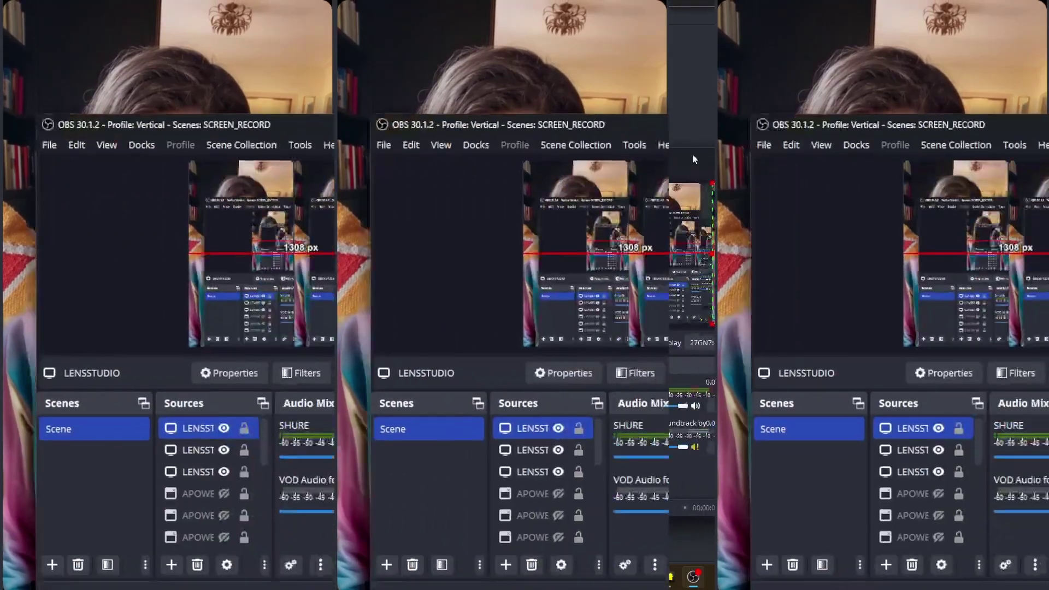
{"action": "left_click_drag", "start_coordinate": [692, 158], "coordinate": [532, 101]}
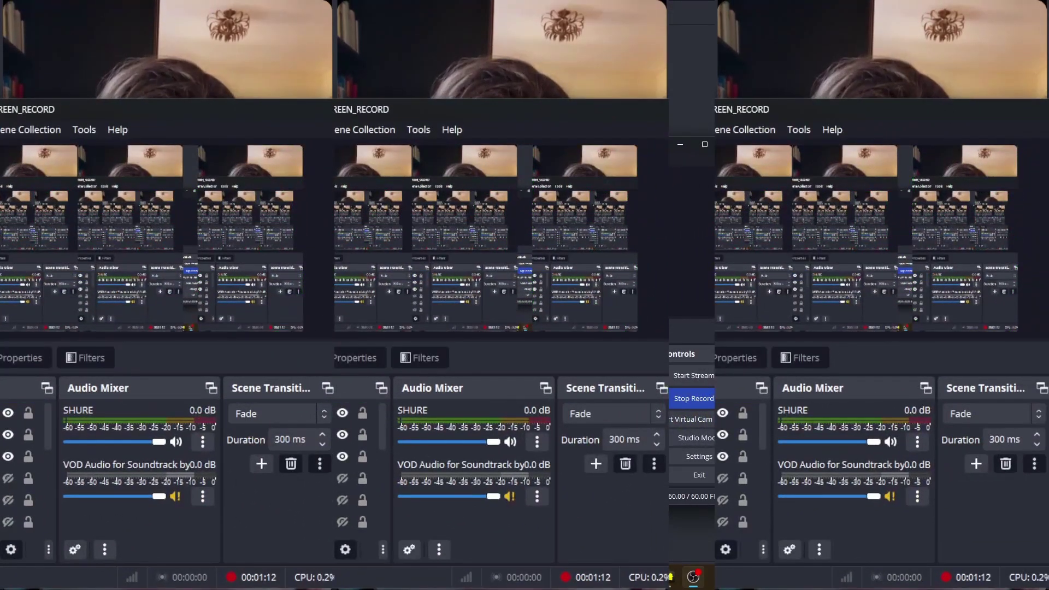
- Show the preview as a fullscreen projector on monitor 27GN7 (2)
{"action": "right_click", "coordinate": [382, 253]}
{"action": "mouse_move", "coordinate": [382, 299]}
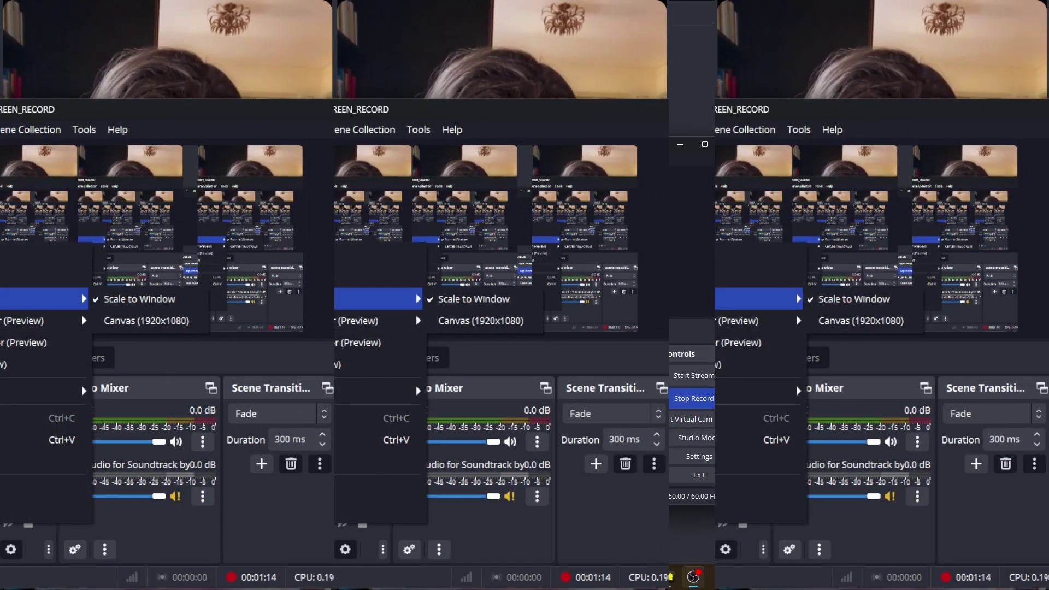
{"action": "mouse_move", "coordinate": [383, 321]}
{"action": "left_click", "coordinate": [457, 325]}
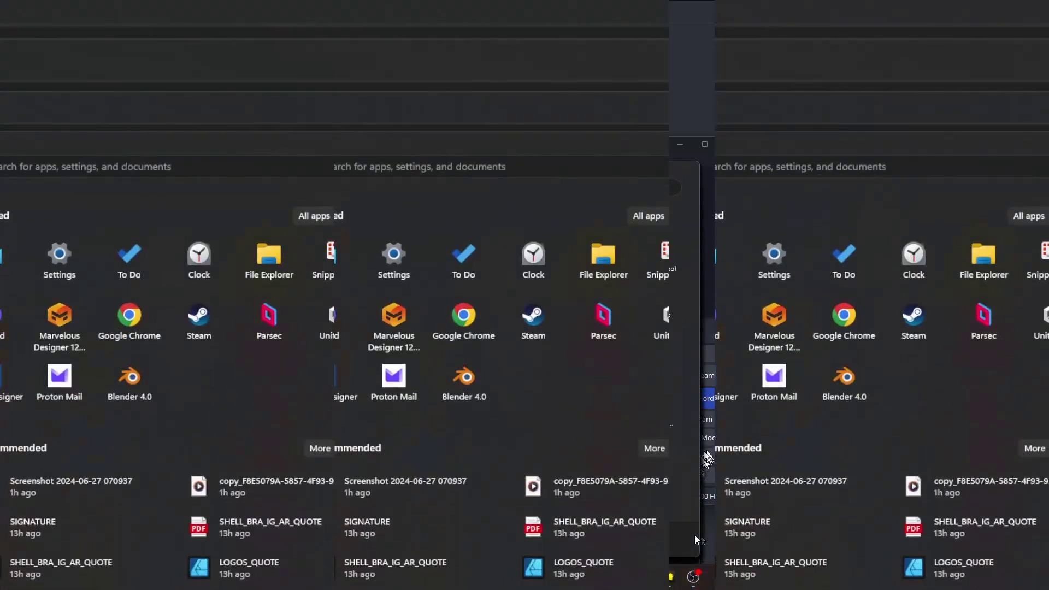
- Use the Start menu to switch to the Effect House Head Accessories project
{"action": "left_click", "coordinate": [671, 578]}
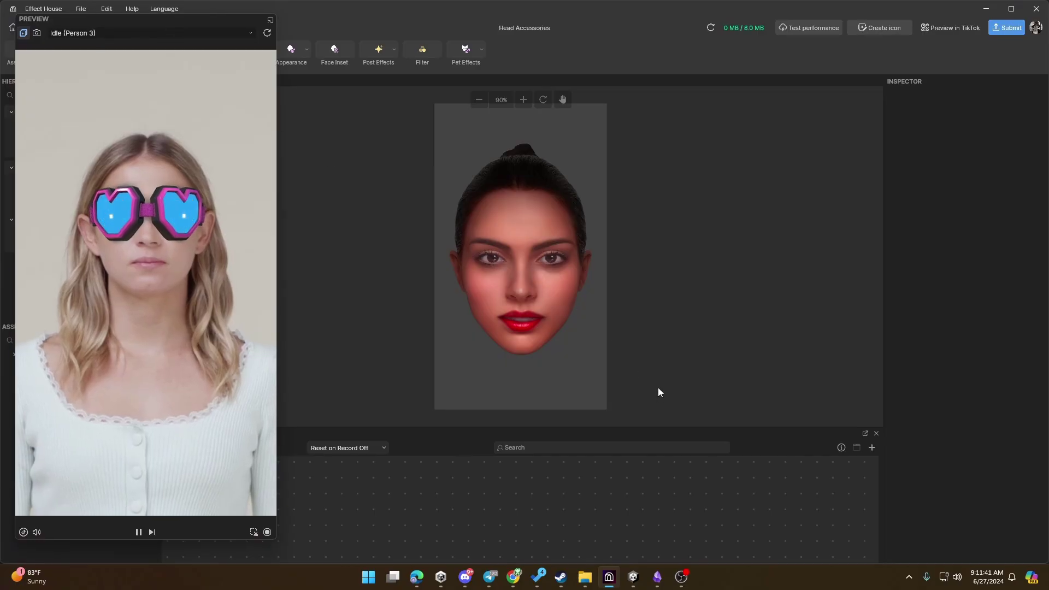
- Add an EFFECT_HOUSE display capture of the 1920x1080 Primary Monitor
{"action": "key", "text": "alt+Tab"}
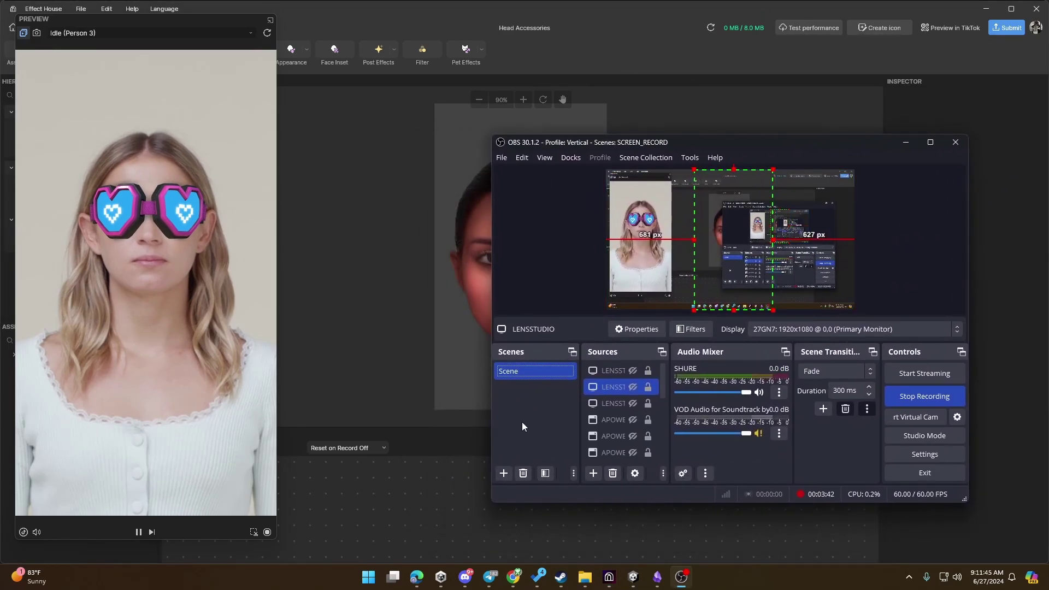
{"action": "left_click", "coordinate": [591, 475]}
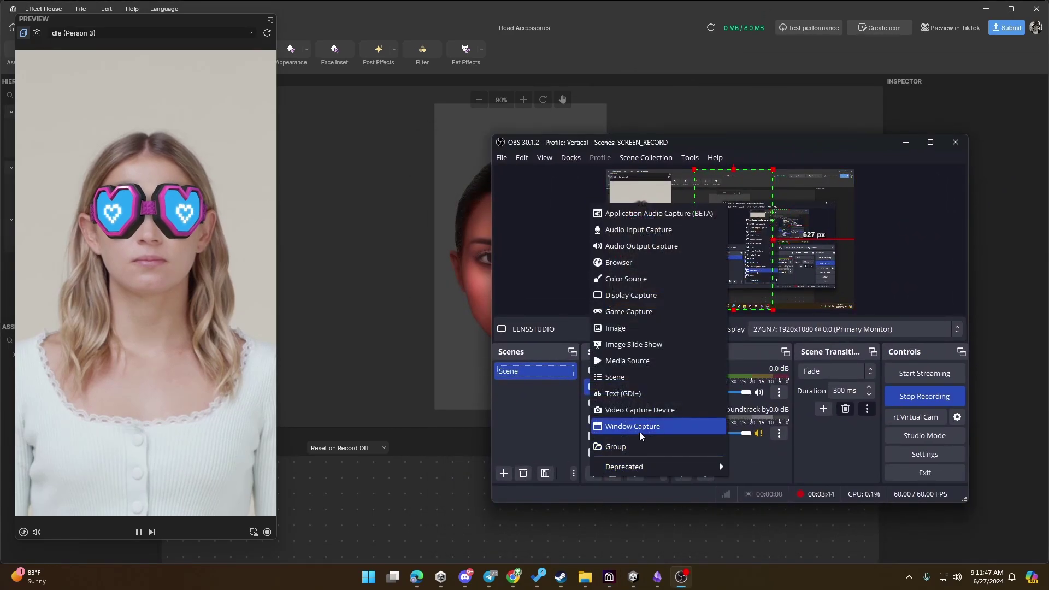
{"action": "left_click", "coordinate": [650, 298]}
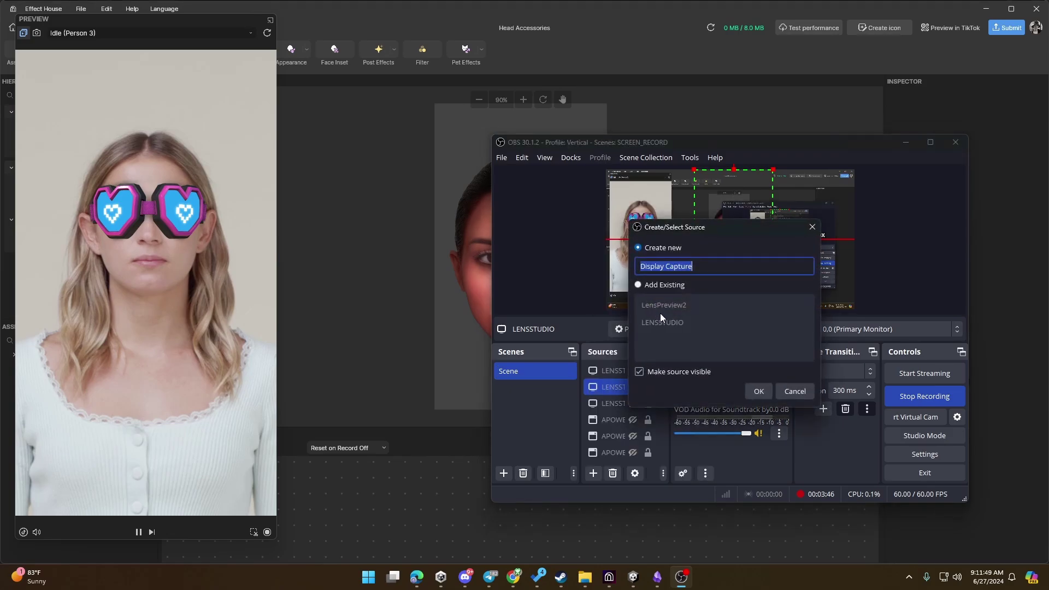
{"action": "type", "text": "webcam"}
{"action": "key", "text": "BackSpace"}
{"action": "key", "text": "BackSpace"}
{"action": "key", "text": "BackSpace"}
{"action": "key", "text": "BackSpace"}
{"action": "key", "text": "BackSpace"}
{"action": "key", "text": "BackSpace"}
{"action": "type", "text": "E"}
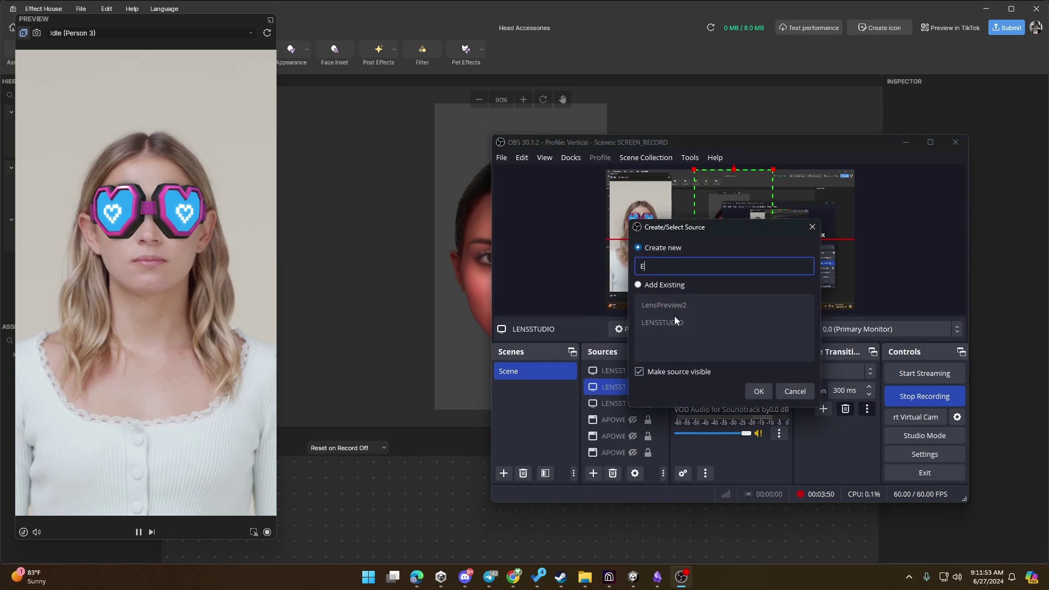
{"action": "type", "text": "FFECT_HOUSE"}
{"action": "key", "text": "Return"}
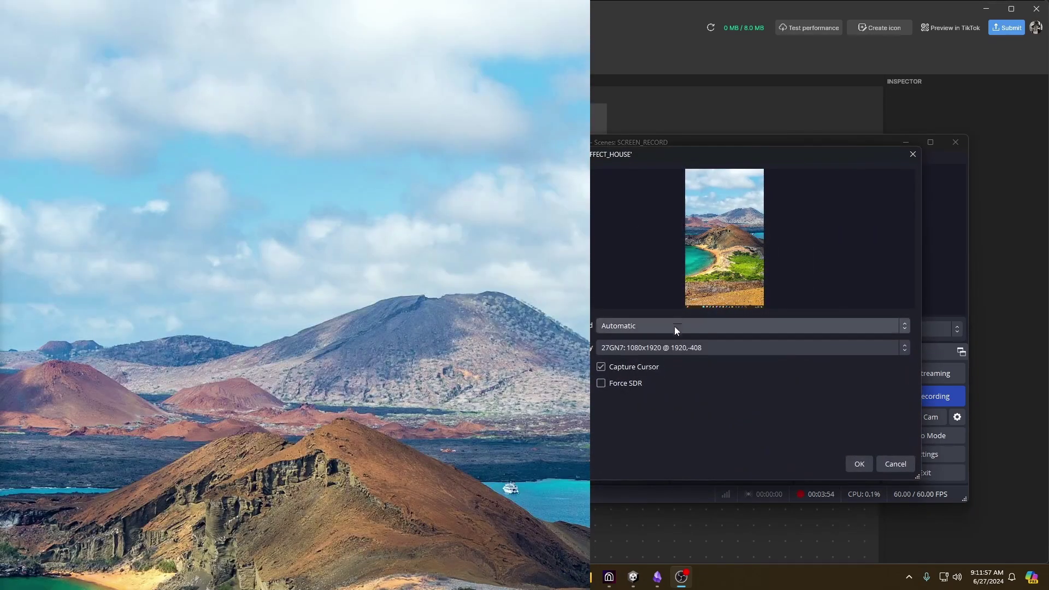
{"action": "left_click", "coordinate": [680, 348]}
{"action": "left_click", "coordinate": [697, 374]}
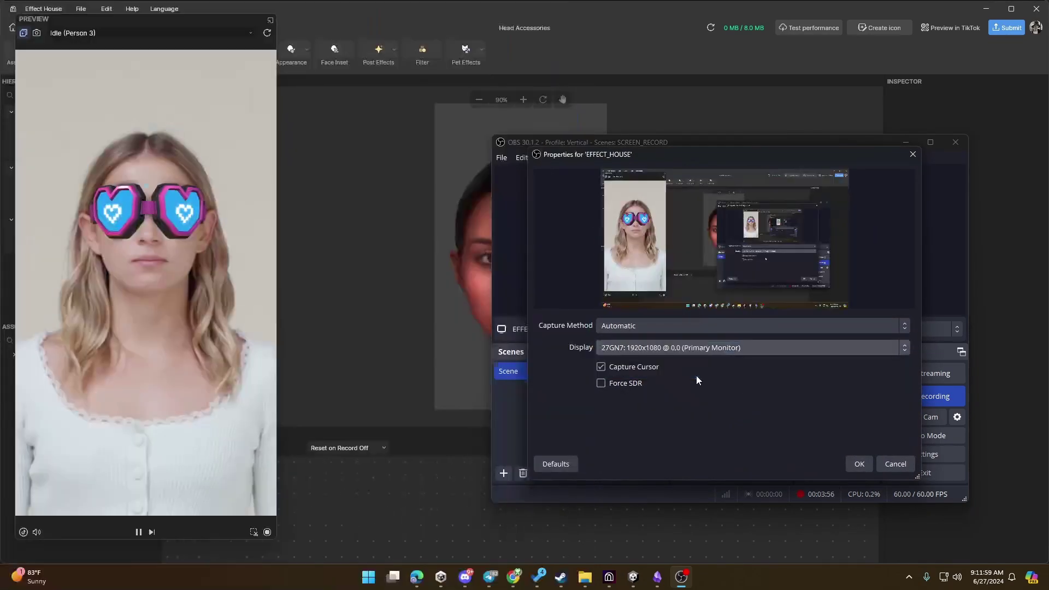
{"action": "left_click", "coordinate": [859, 465]}
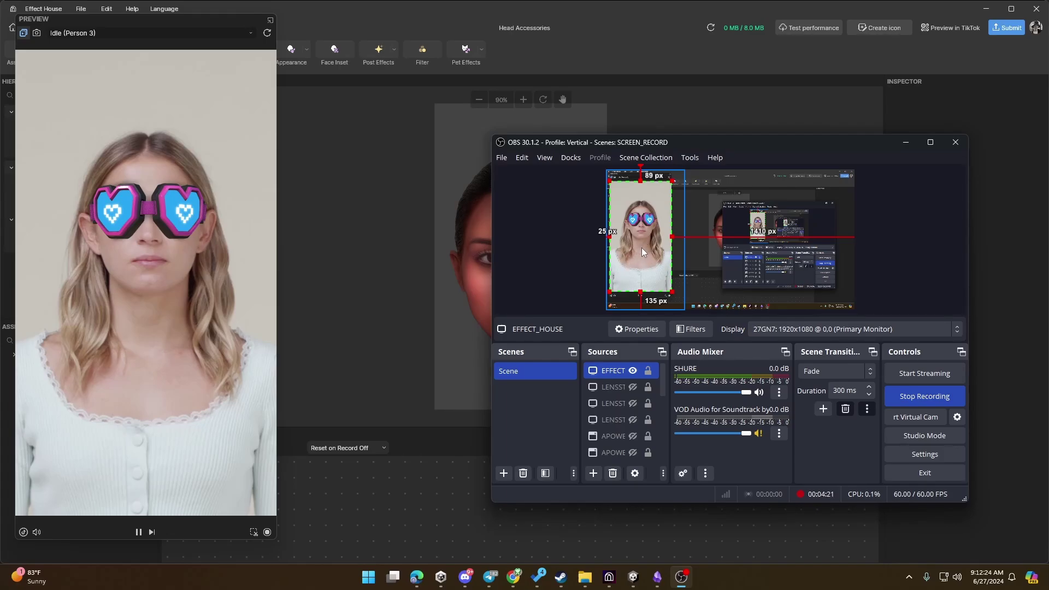
- Enlarge the cropped Effect House capture to full height in the middle tile, then minimize OBS
{"action": "left_click_drag", "start_coordinate": [635, 249], "coordinate": [638, 240]}
{"action": "left_click_drag", "start_coordinate": [670, 281], "coordinate": [684, 302]}
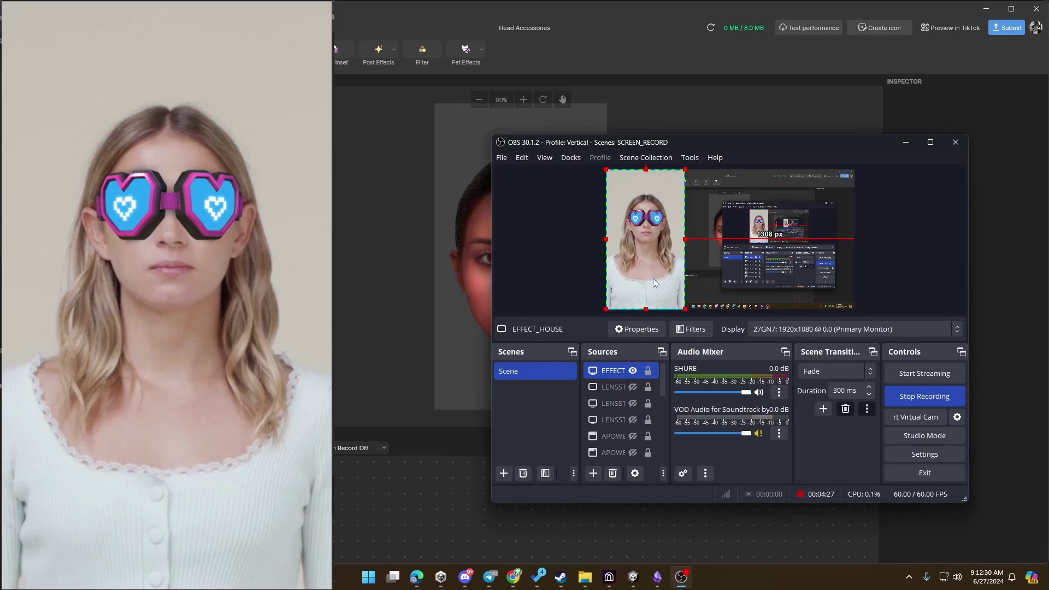
{"action": "left_click_drag", "start_coordinate": [653, 278], "coordinate": [752, 263]}
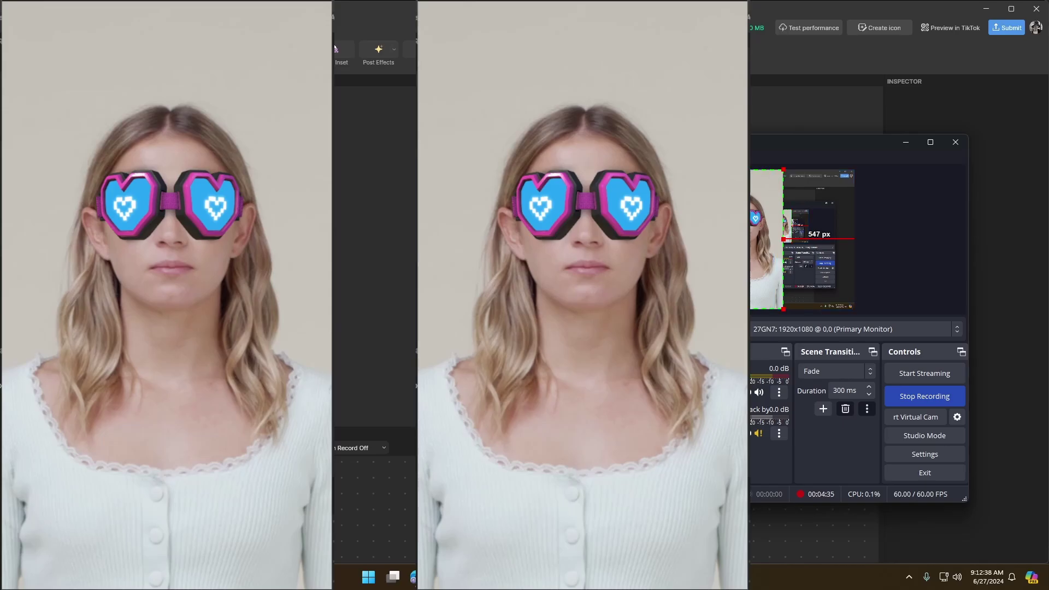
{"action": "key", "text": "super+Down"}
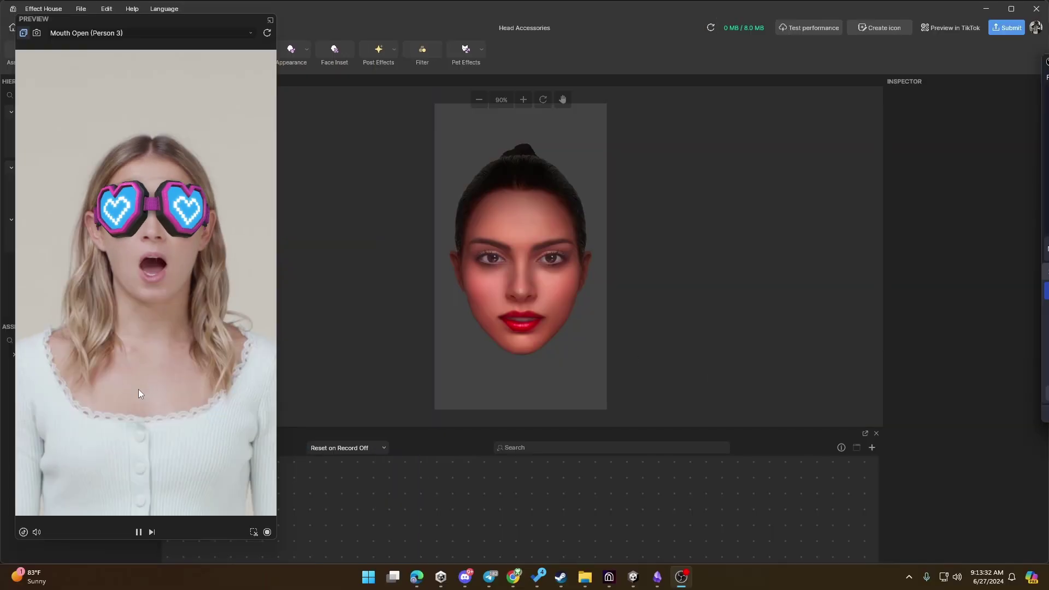
- Try the TikTok Camera and For You Page overlays, then choose Hide UI for the preview
{"action": "left_click", "coordinate": [23, 532]}
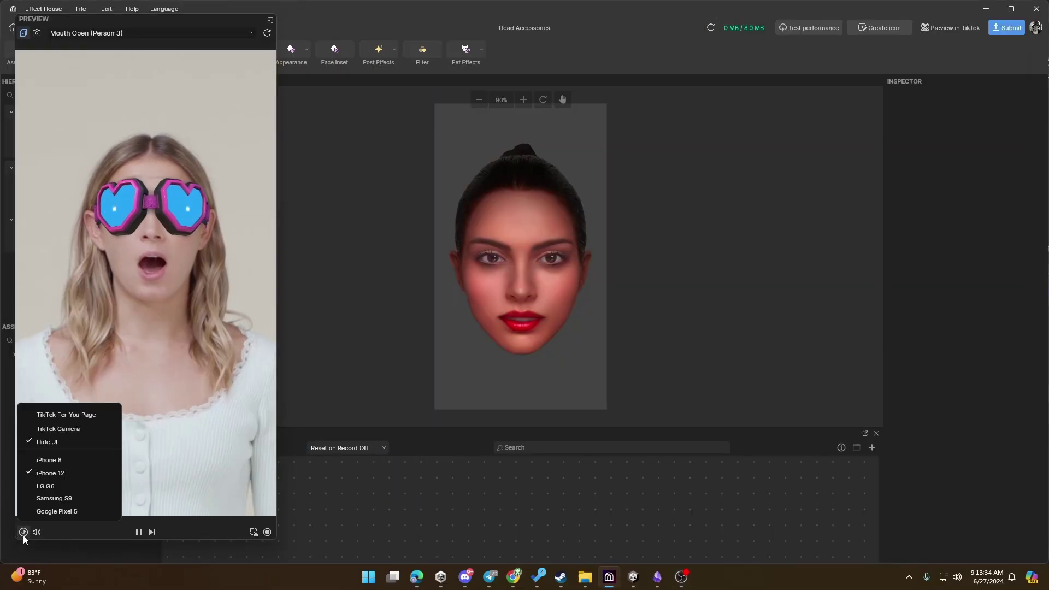
{"action": "left_click", "coordinate": [74, 430]}
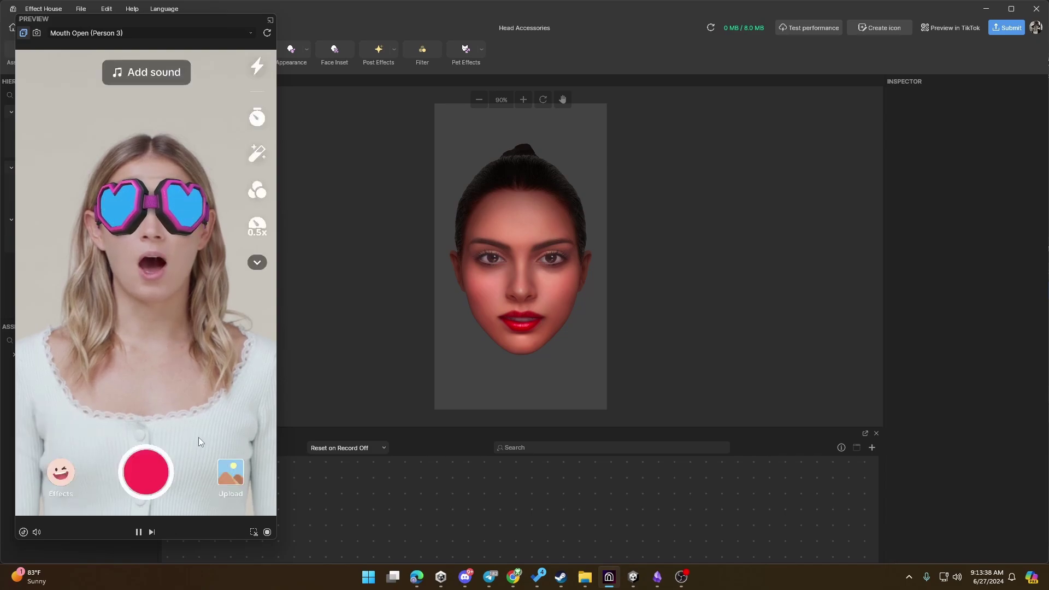
{"action": "left_click", "coordinate": [23, 532]}
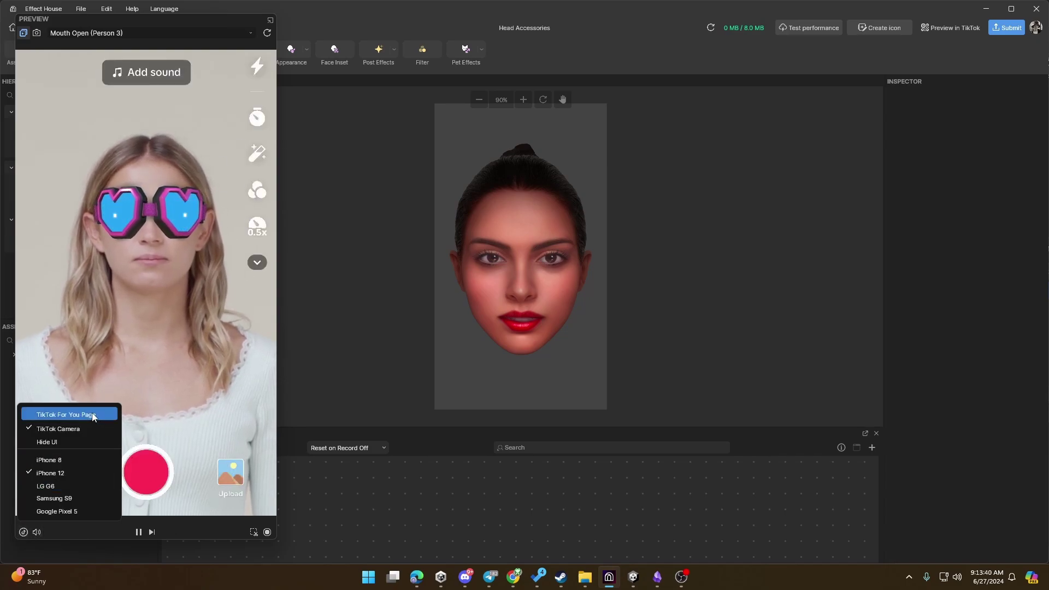
{"action": "left_click", "coordinate": [82, 412]}
{"action": "left_click", "coordinate": [22, 533]}
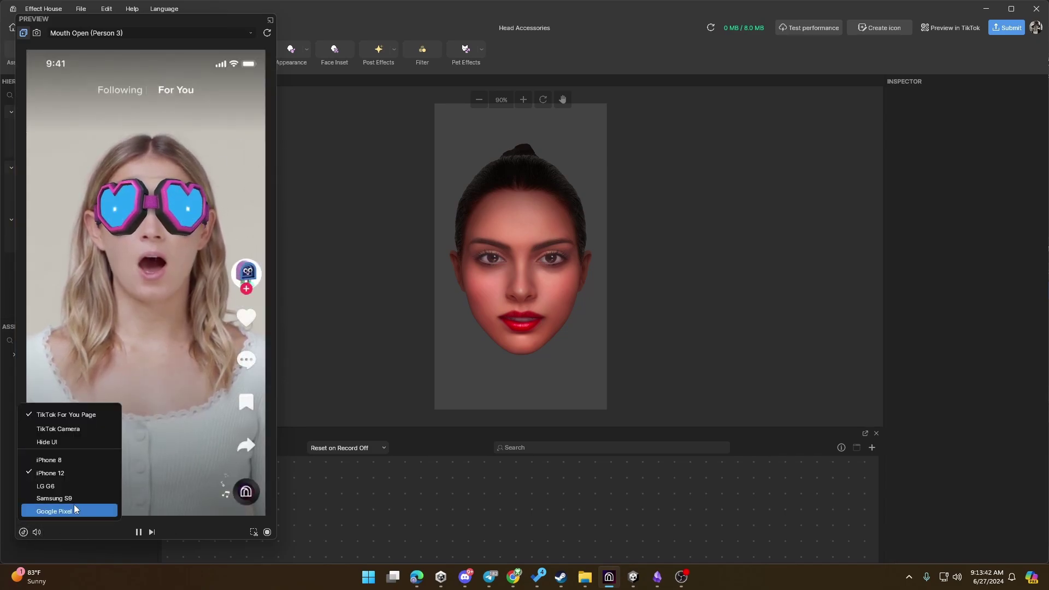
{"action": "left_click", "coordinate": [65, 442]}
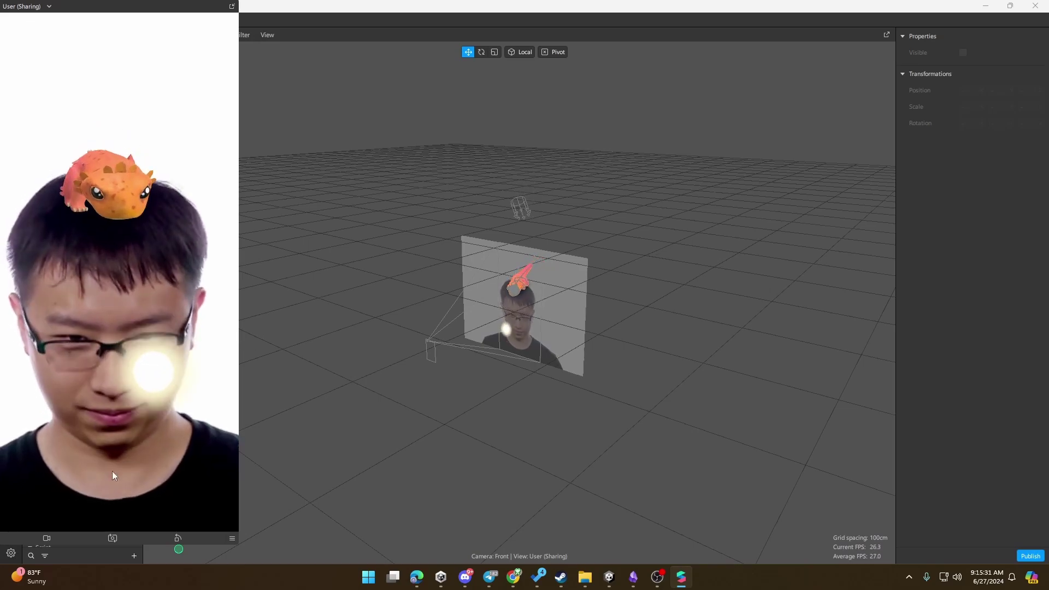
- Enable Resizable Window for the camera preview and narrow it to reveal the viewport
{"action": "left_click", "coordinate": [232, 538]}
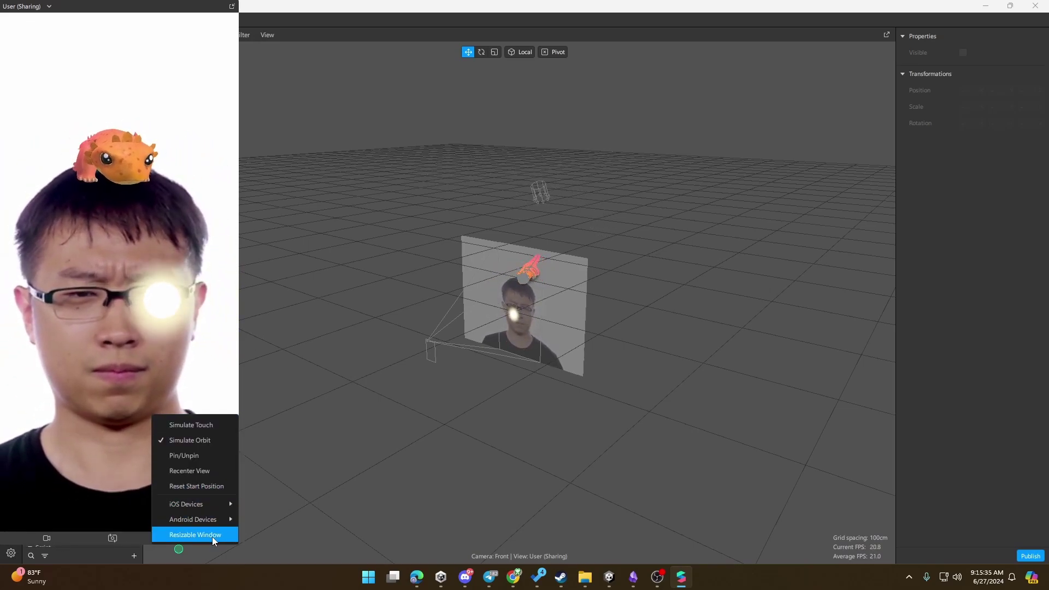
{"action": "left_click", "coordinate": [211, 536]}
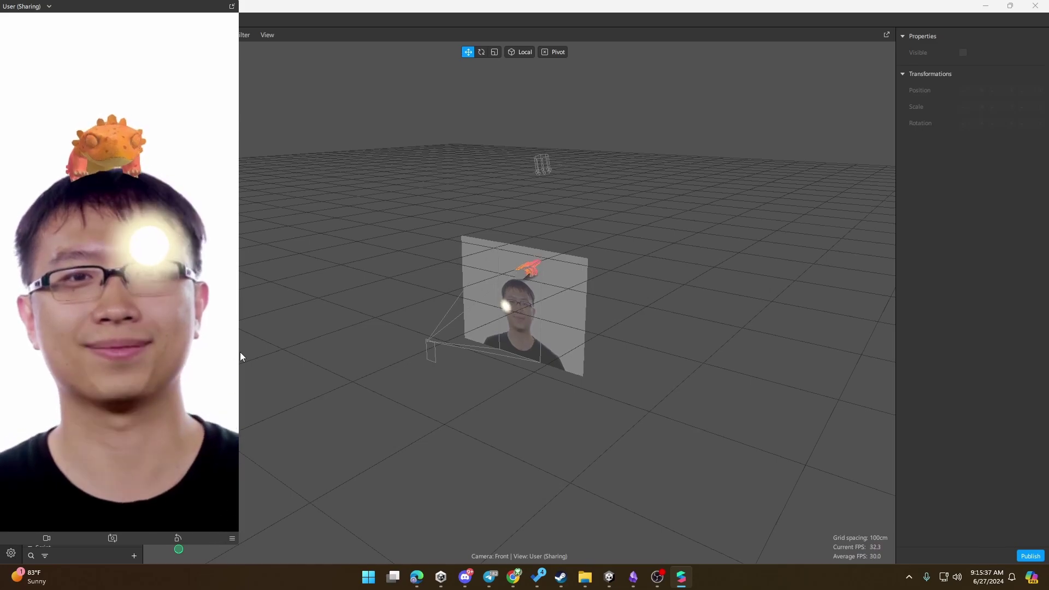
{"action": "left_click_drag", "start_coordinate": [238, 358], "coordinate": [506, 362]}
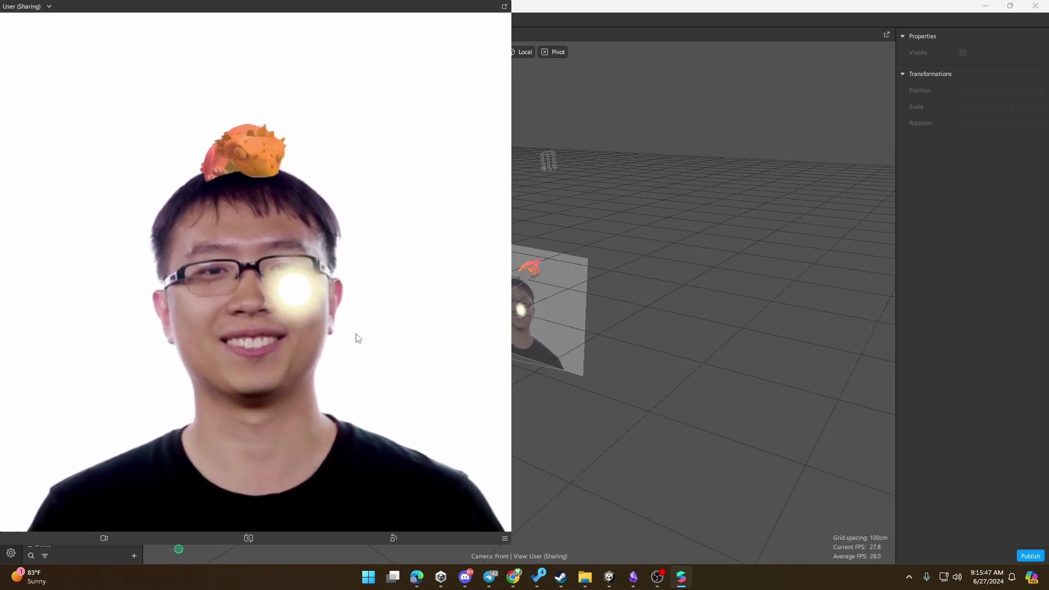
{"action": "left_click_drag", "start_coordinate": [511, 333], "coordinate": [1047, 354]}
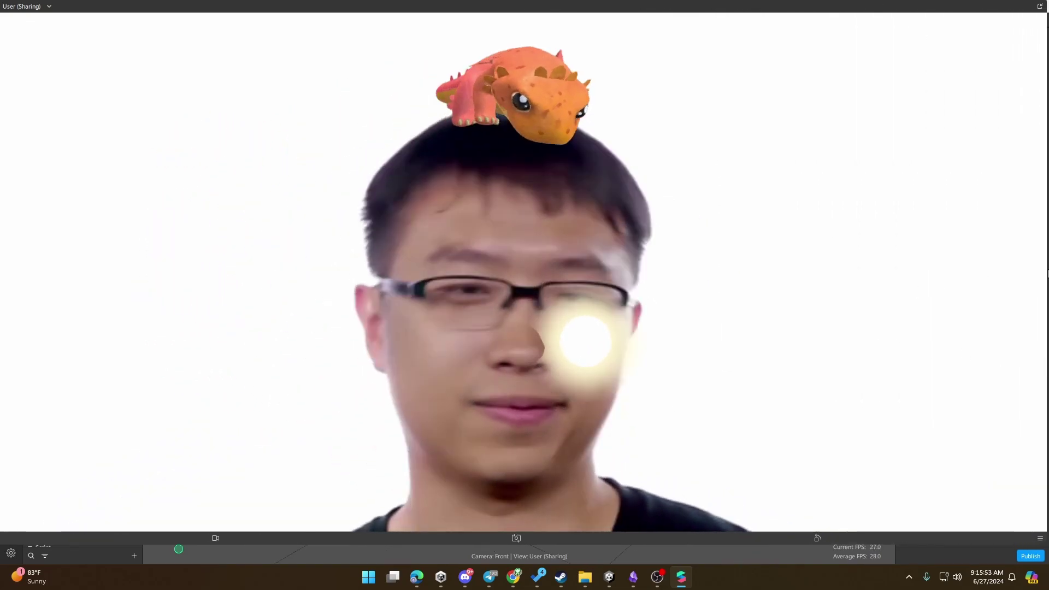
{"action": "left_click_drag", "start_coordinate": [1043, 282], "coordinate": [528, 290]}
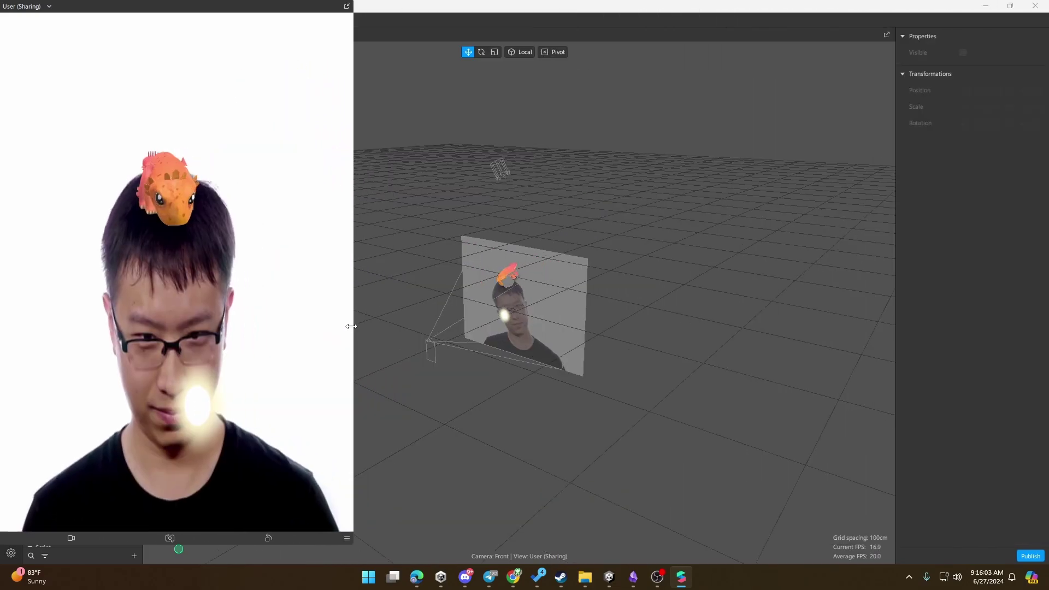
- Size the preview as an iPhone 13 Pro Max and move it to the screen's top-left corner
{"action": "left_click", "coordinate": [344, 538]}
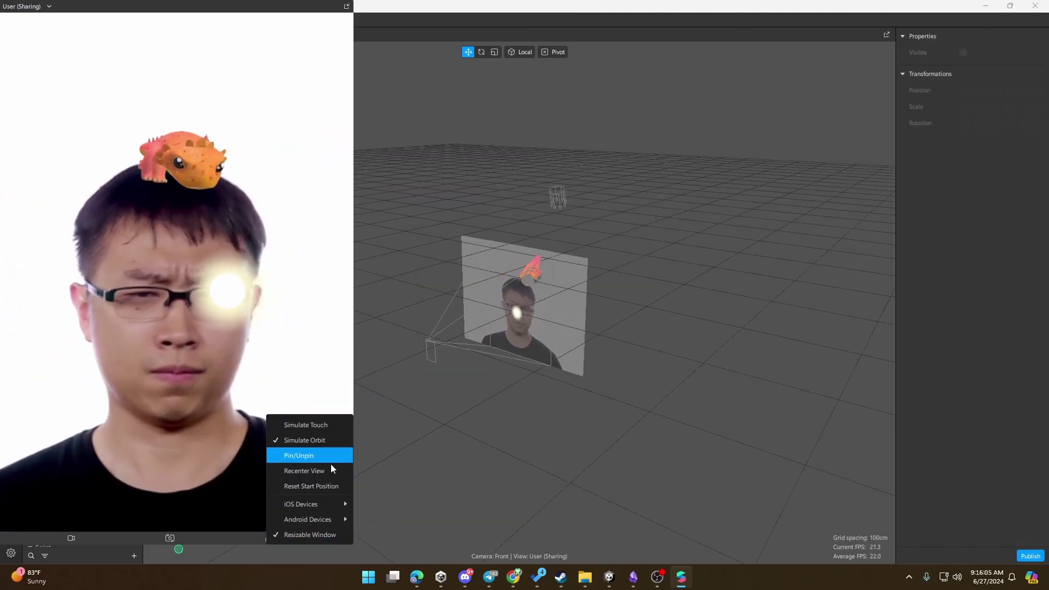
{"action": "mouse_move", "coordinate": [326, 502]}
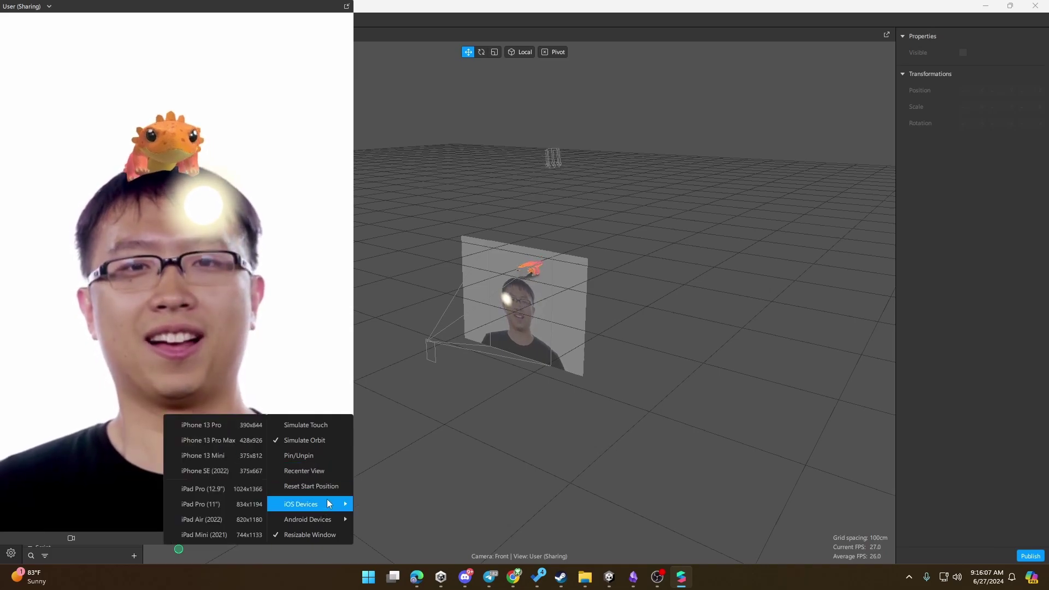
{"action": "left_click", "coordinate": [214, 439]}
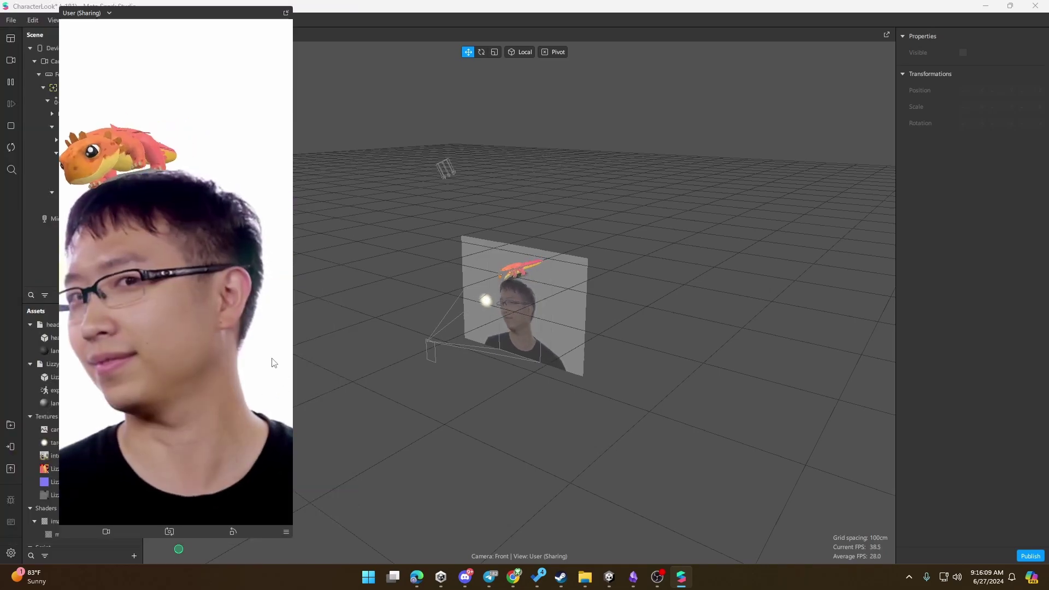
{"action": "left_click_drag", "start_coordinate": [173, 23], "coordinate": [116, 16]}
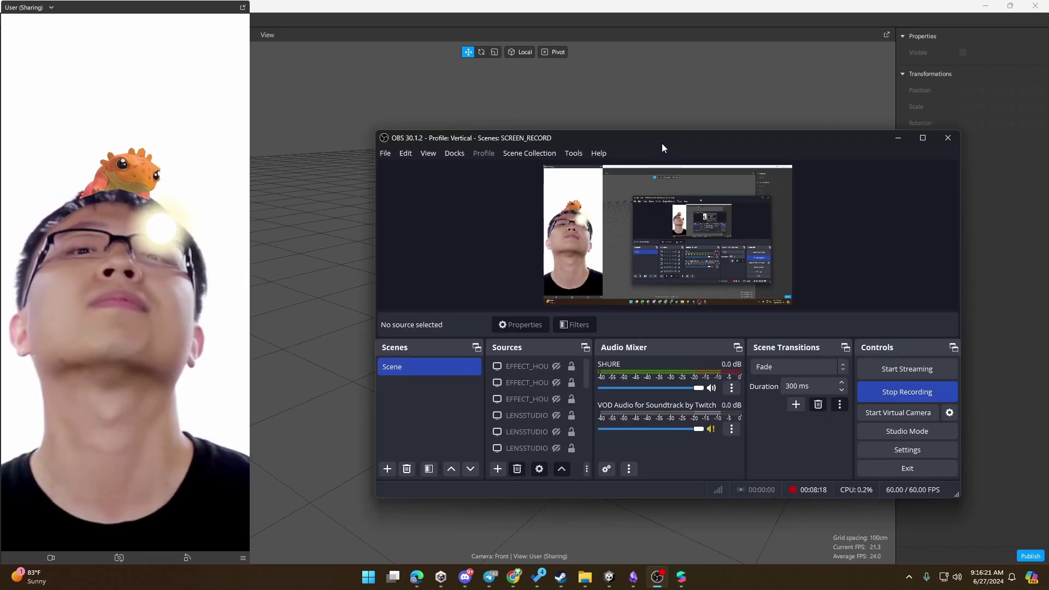
- Add a Display Capture source named SPARK_AR_TUTORIAL to the scene
{"action": "left_click_drag", "start_coordinate": [660, 143], "coordinate": [721, 119]}
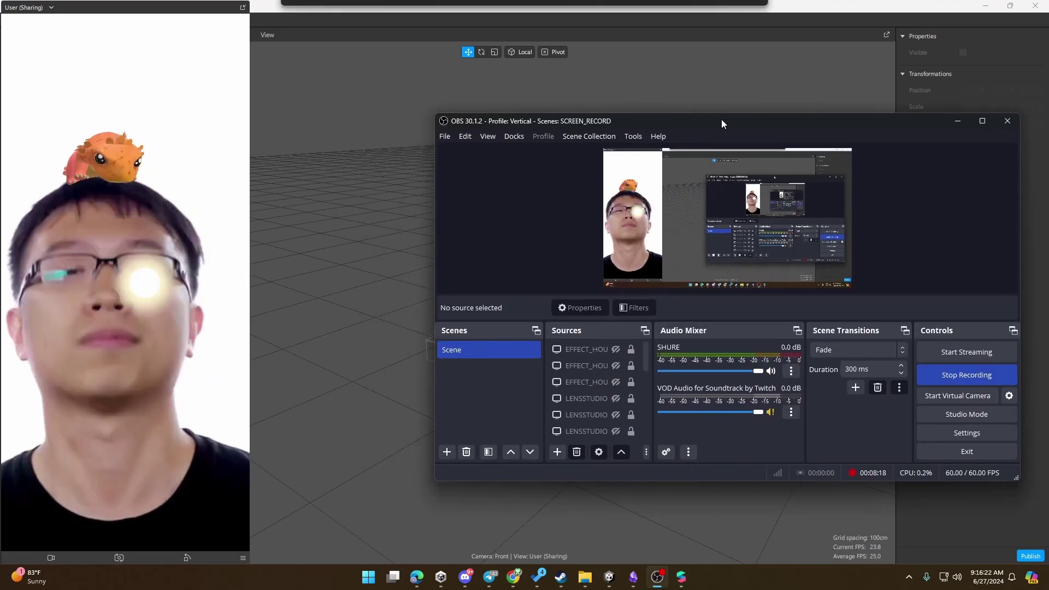
{"action": "left_click", "coordinate": [563, 451]}
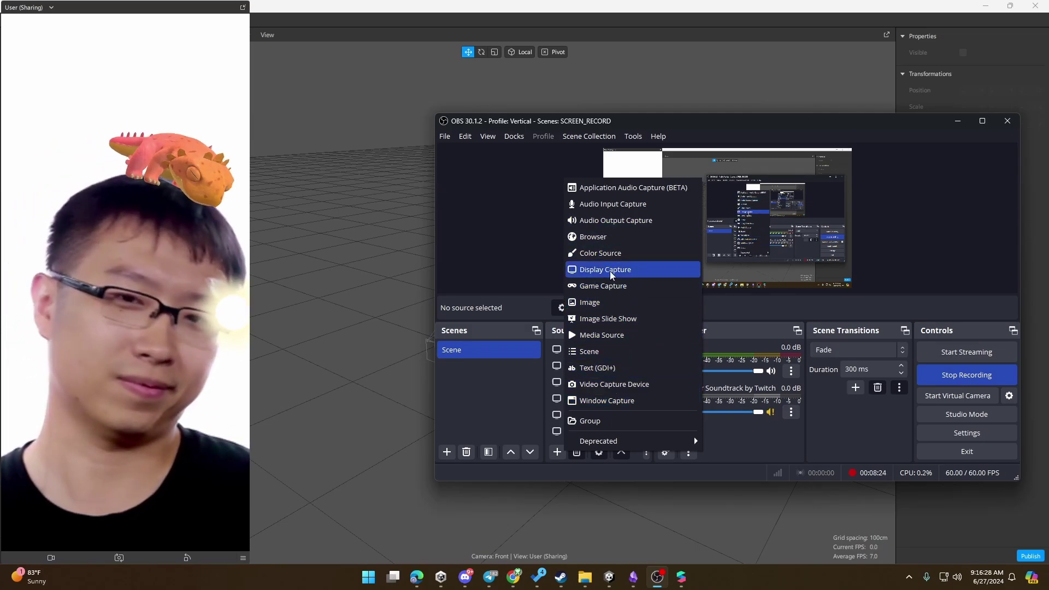
{"action": "left_click", "coordinate": [611, 269]}
{"action": "type", "text": "SPARKA"}
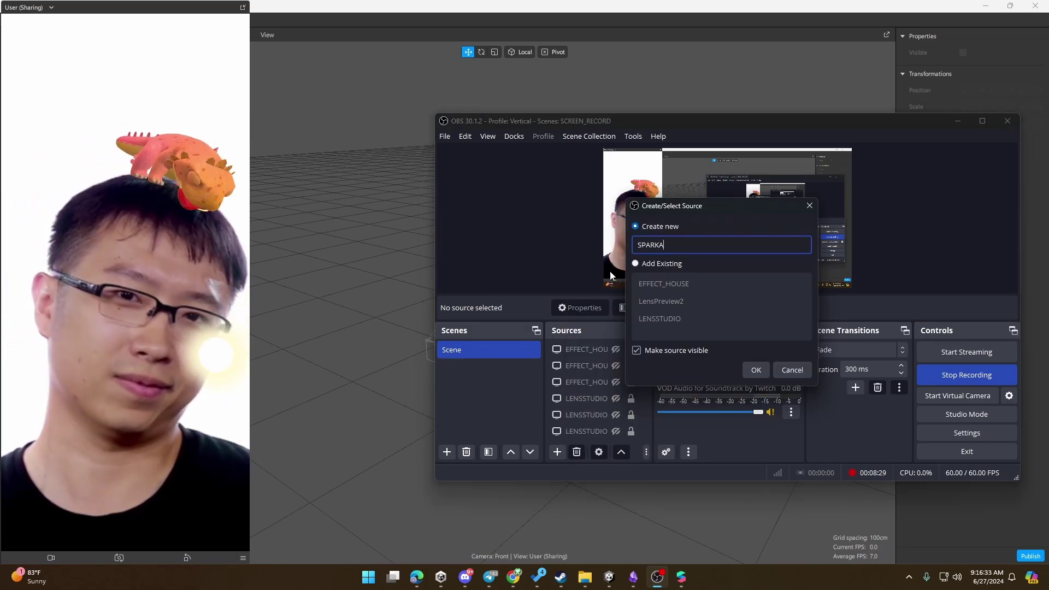
{"action": "type", "text": "_A"}
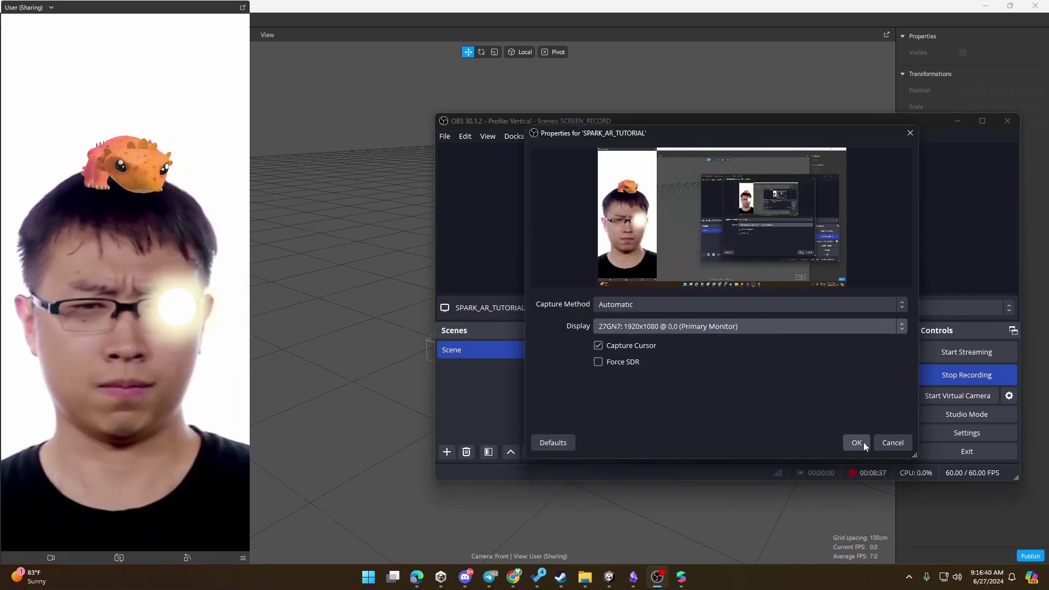
{"action": "left_click", "coordinate": [862, 441]}
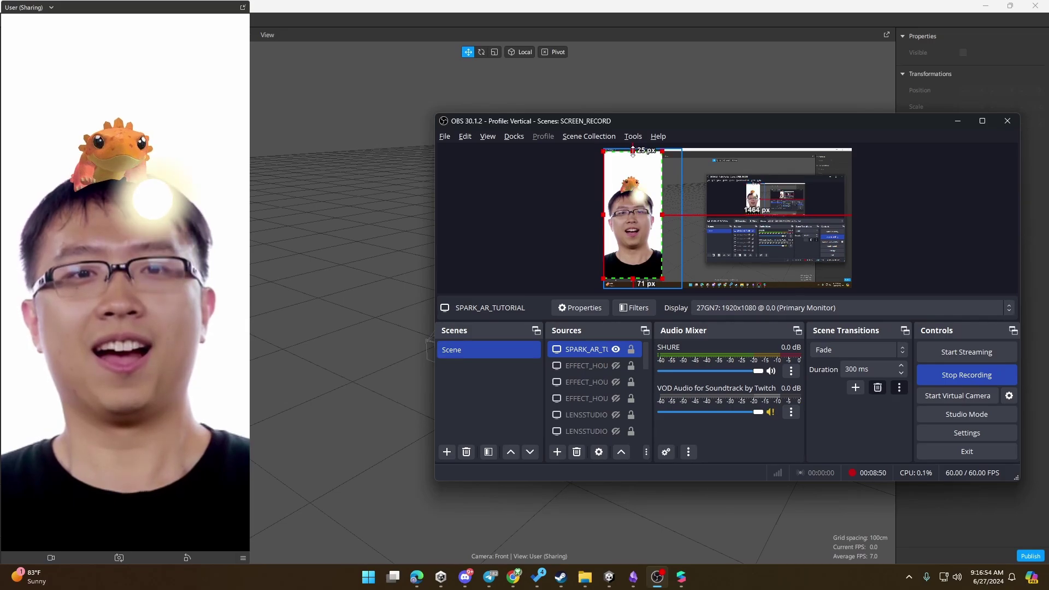
- Crop SPARK_AR_TUTORIAL to the Spark preview, enlarge it, and paste a duplicate beside it
{"action": "mouse_move", "coordinate": [632, 235]}
{"action": "left_mouse_down"}
{"action": "mouse_move", "coordinate": [651, 234]}
{"action": "mouse_move", "coordinate": [631, 235]}
{"action": "left_mouse_up"}
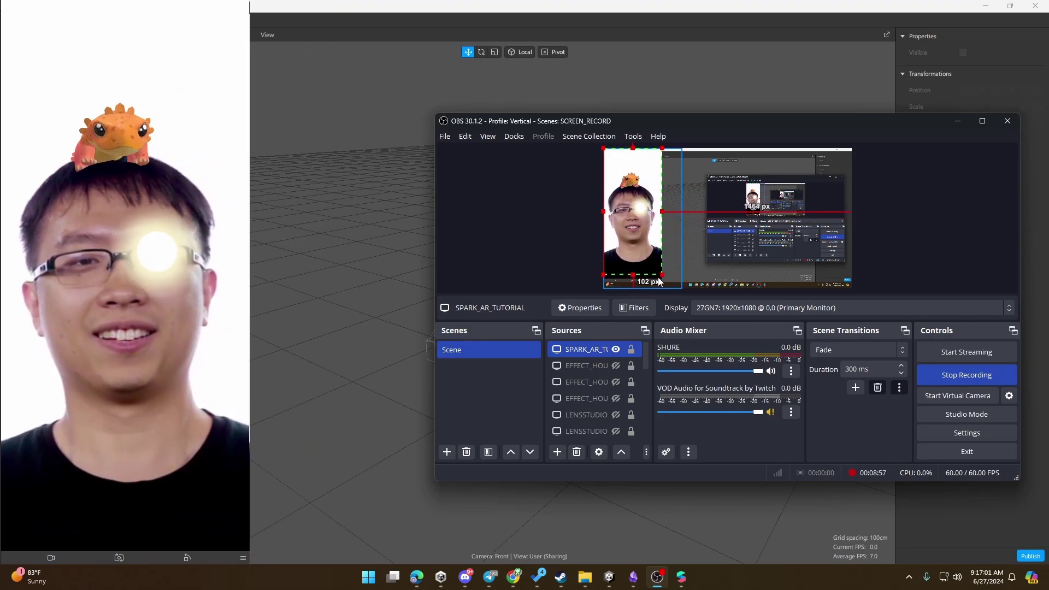
{"action": "left_click_drag", "start_coordinate": [660, 273], "coordinate": [699, 250]}
{"action": "key", "text": "ctrl+c"}
{"action": "key", "text": "ctrl+v"}
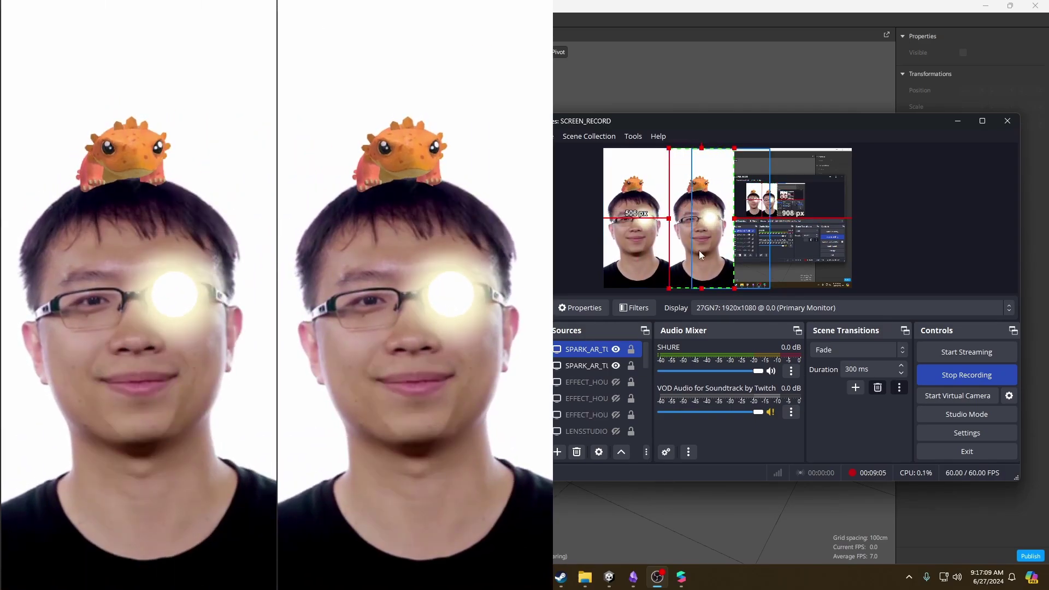
{"action": "left_click_drag", "start_coordinate": [676, 123], "coordinate": [1048, 118]}
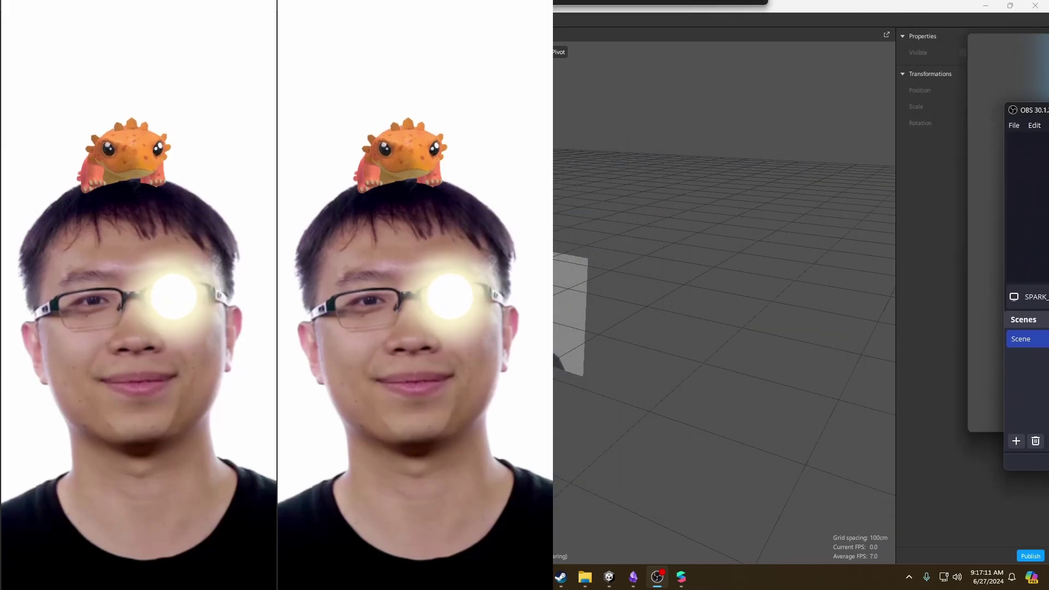